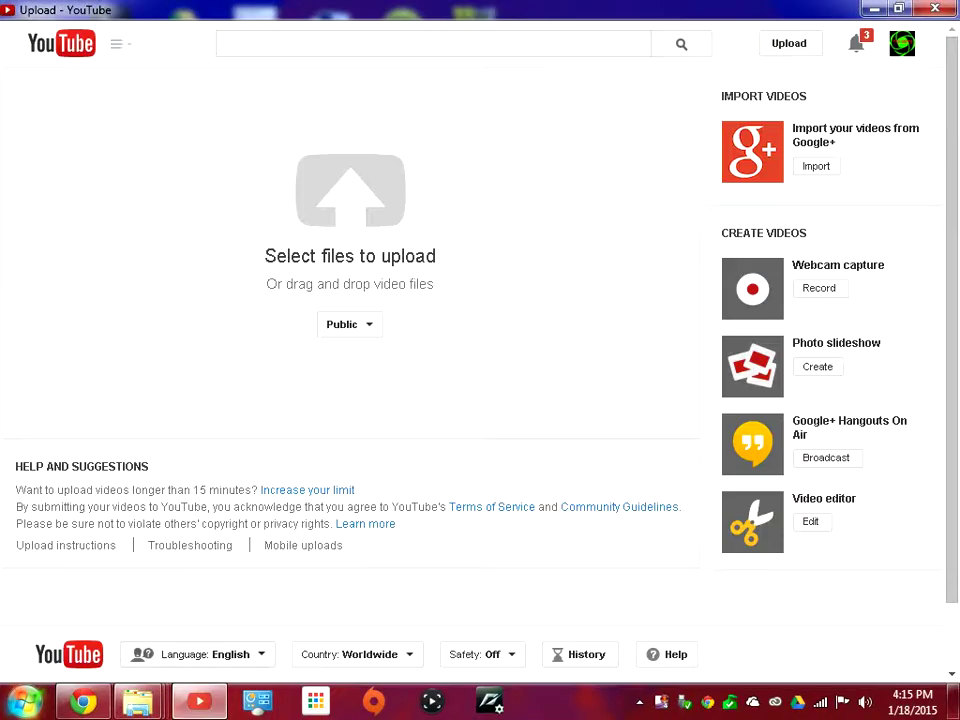
Try uploading My Intro.veg from Fall Clan Files to YouTube, which rejects it as not a video.
{"action": "left_click", "coordinate": [350, 190]}
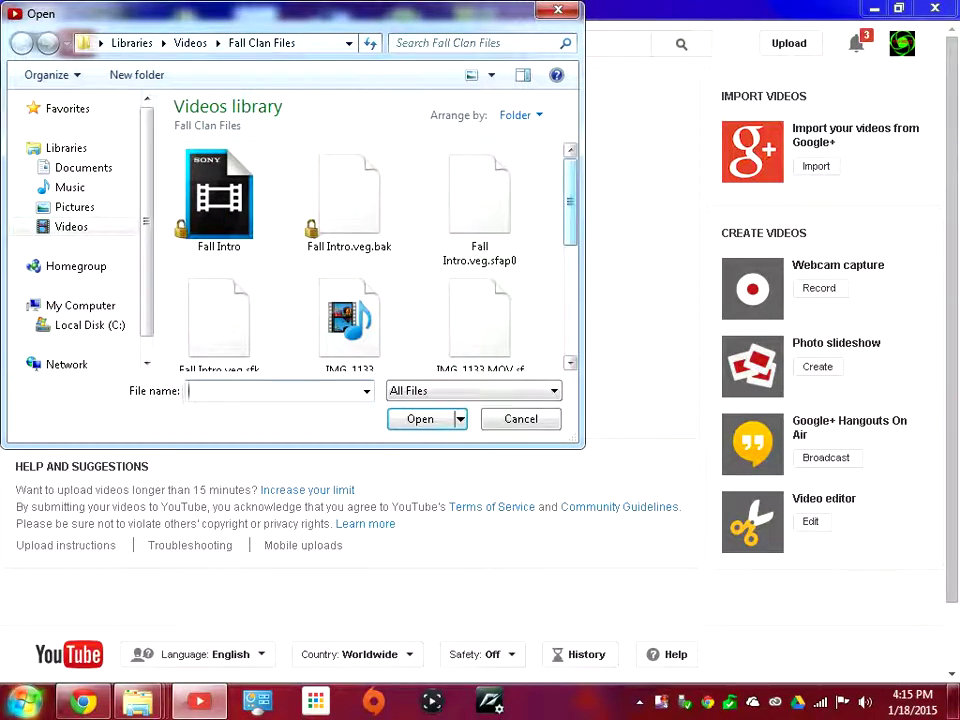
{"action": "scroll", "coordinate": [375, 230], "scroll_direction": "down", "scroll_amount": 3}
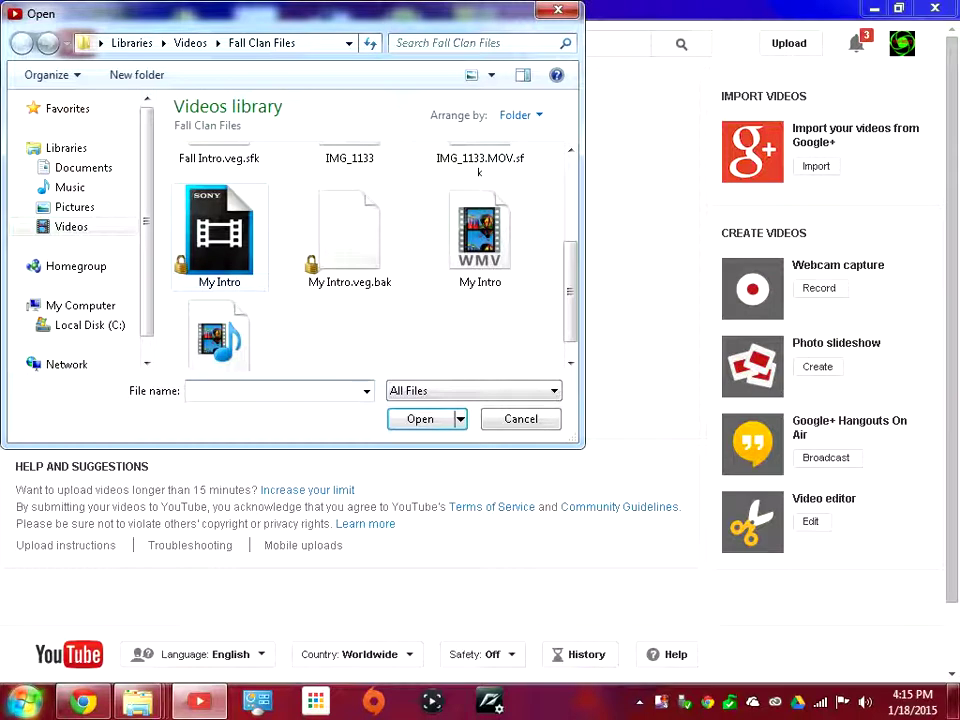
{"action": "left_click", "coordinate": [220, 230]}
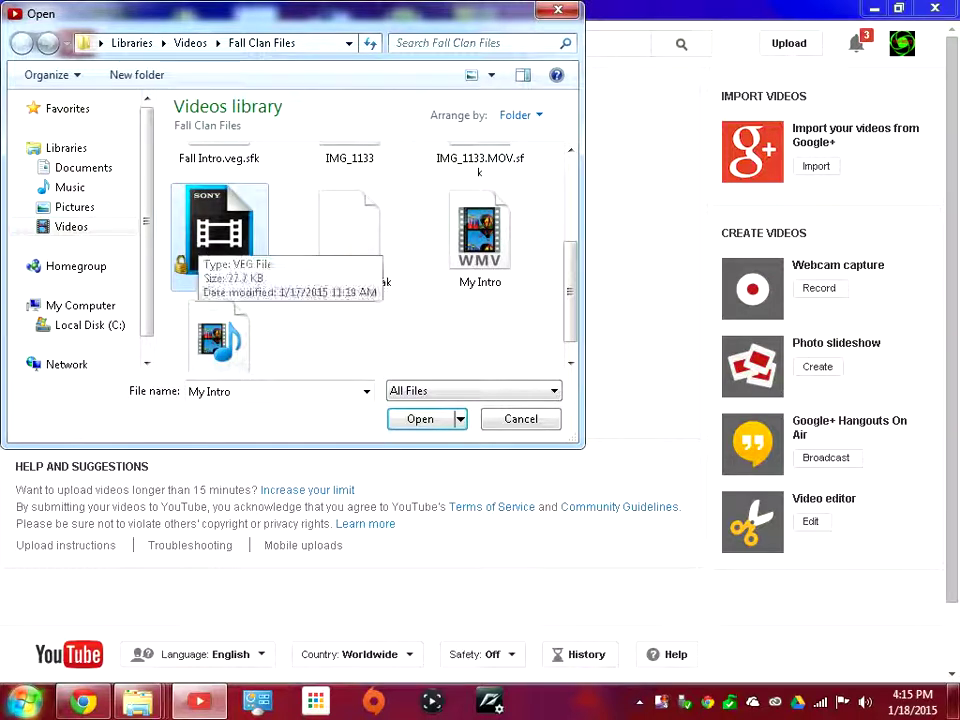
{"action": "mouse_move", "coordinate": [219, 232]}
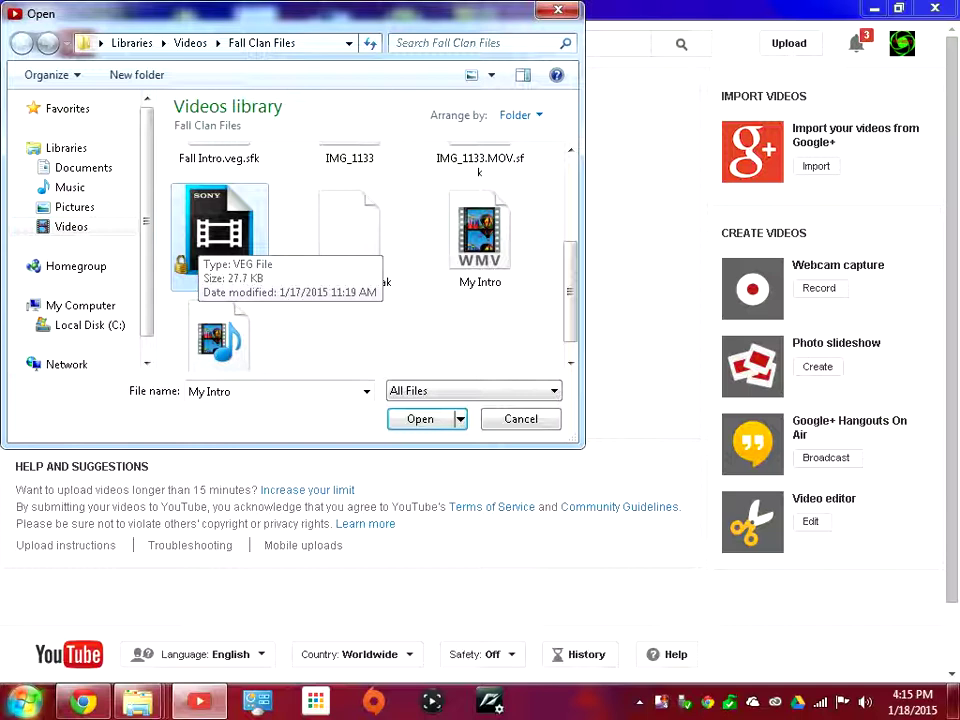
{"action": "double_click", "coordinate": [210, 235]}
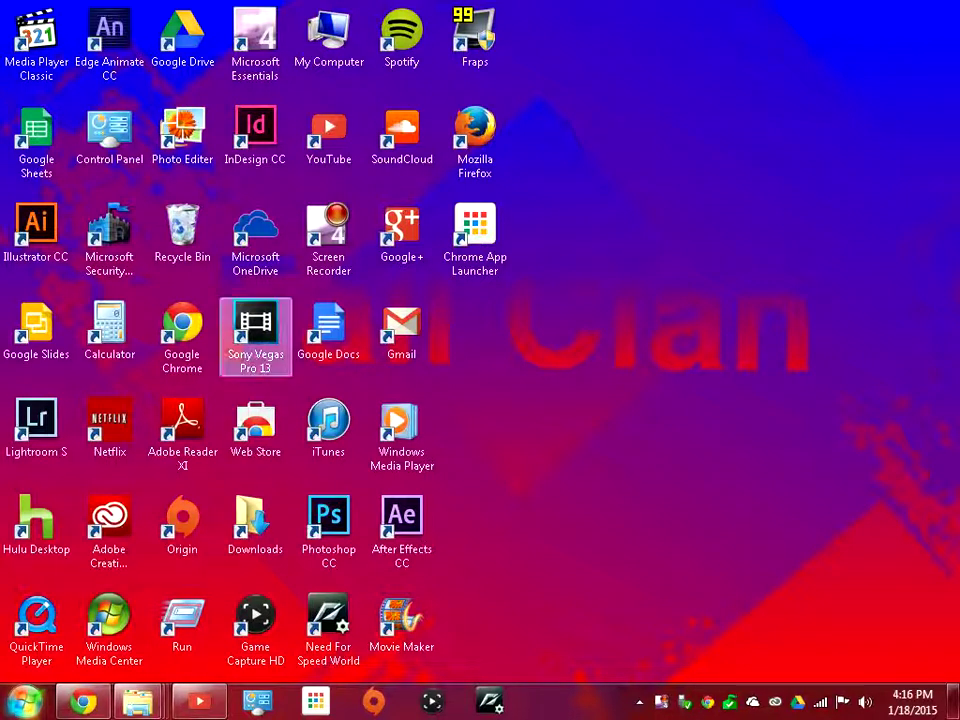
Launch Sony Vegas Pro 13 and delete the old My Intro WMV from Fall Clan Files.
{"action": "double_click", "coordinate": [255, 335]}
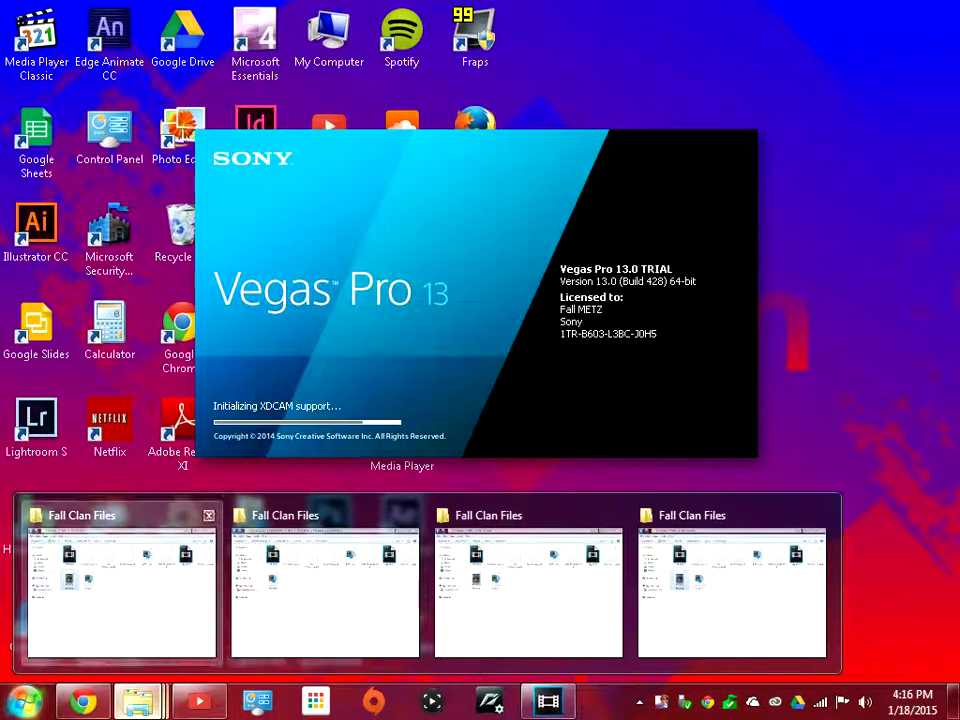
{"action": "left_click", "coordinate": [118, 600]}
{"action": "right_click", "coordinate": [214, 294]}
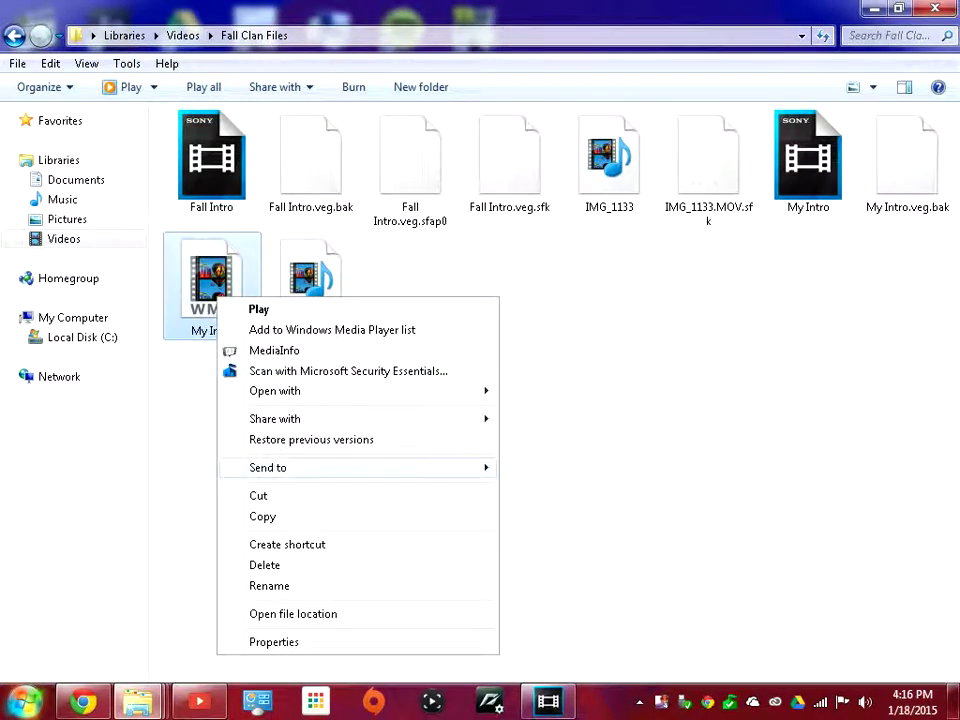
{"action": "left_click", "coordinate": [250, 563]}
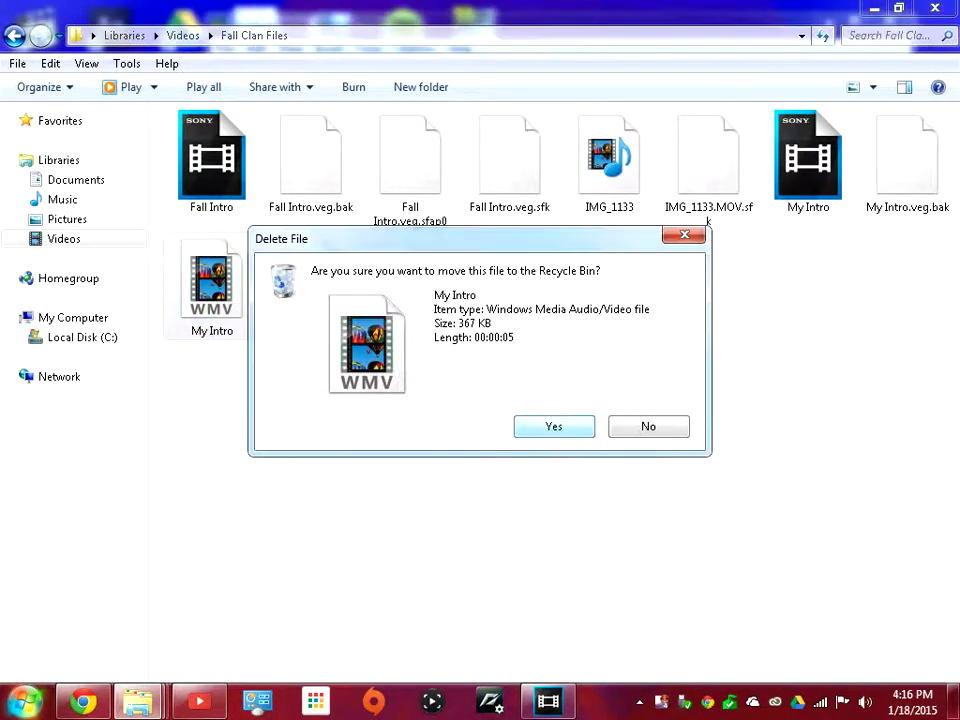
{"action": "key", "text": "Return"}
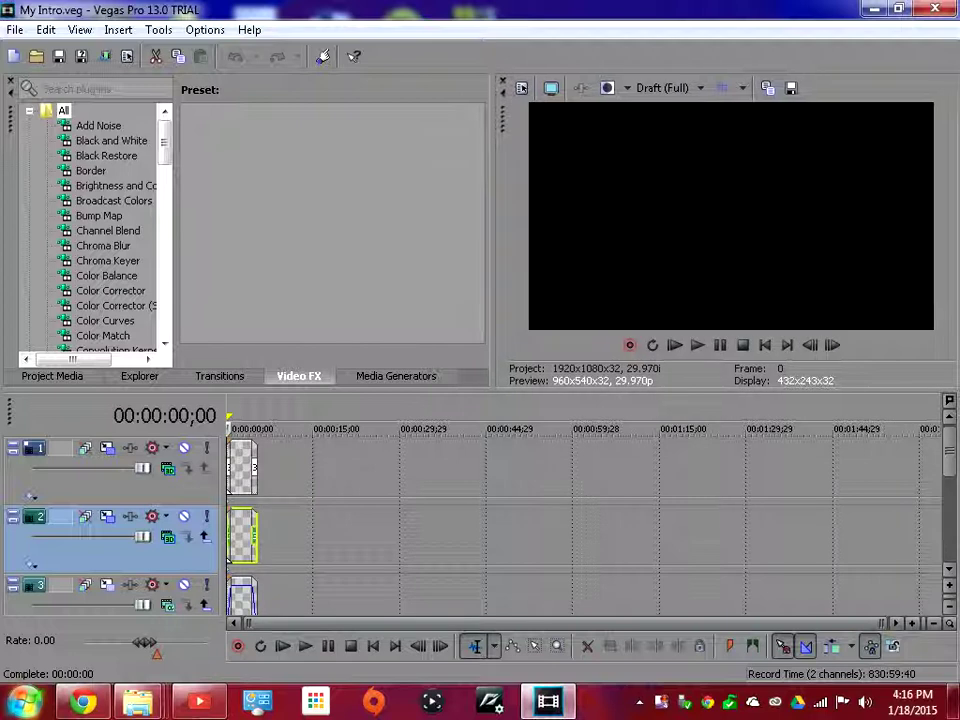
Play and pause the Fall METZ intro preview, then bring up the File menu.
{"action": "left_click", "coordinate": [697, 345]}
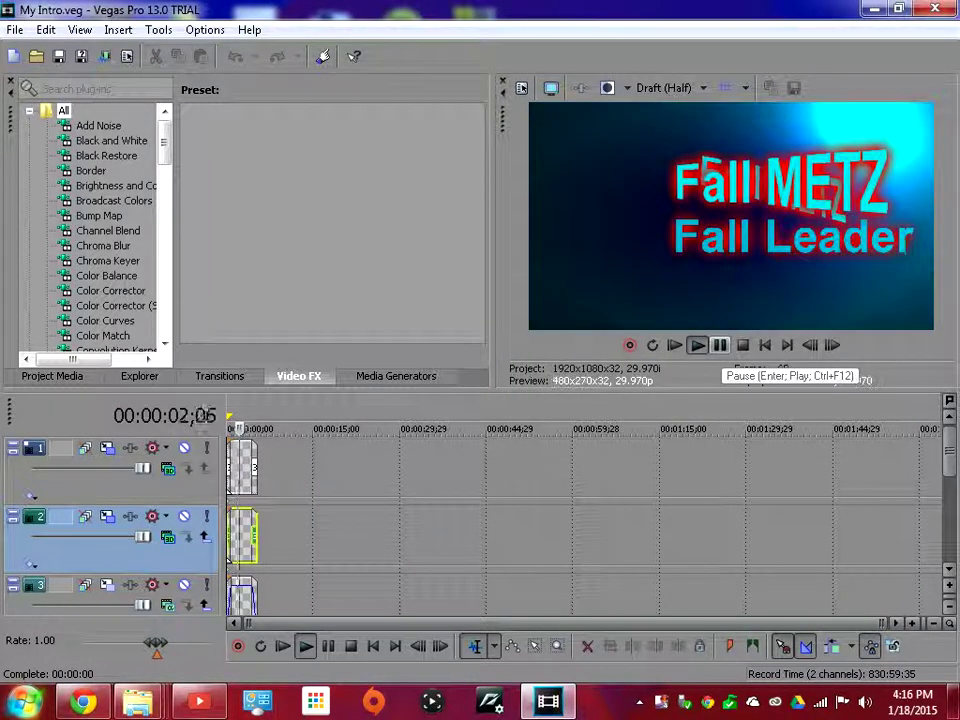
{"action": "left_click", "coordinate": [720, 345]}
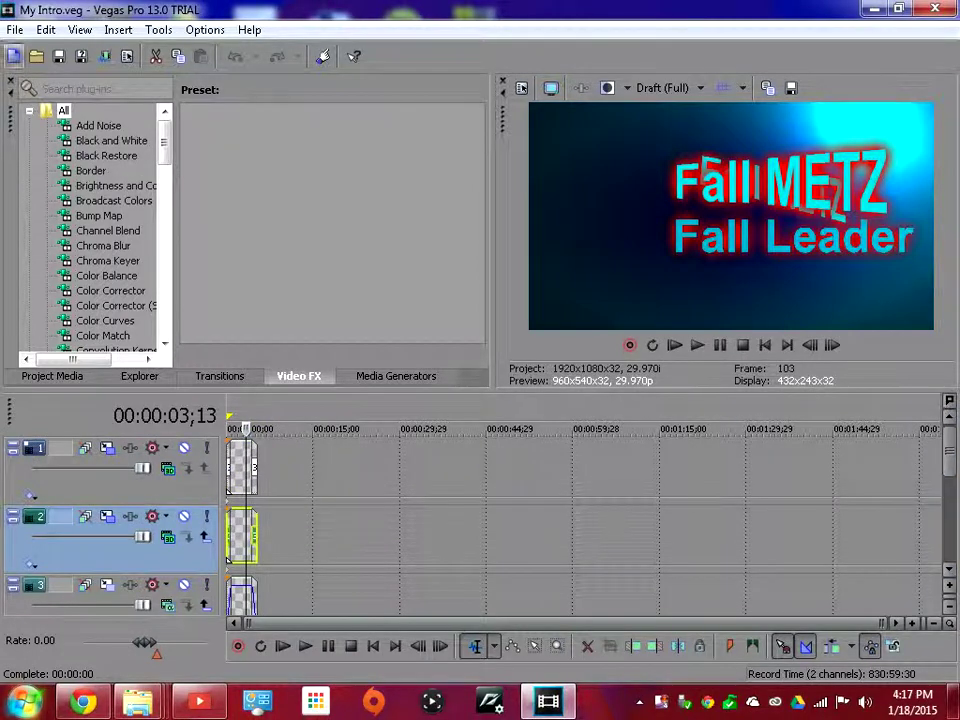
{"action": "left_click", "coordinate": [15, 29]}
{"action": "mouse_move", "coordinate": [46, 29]}
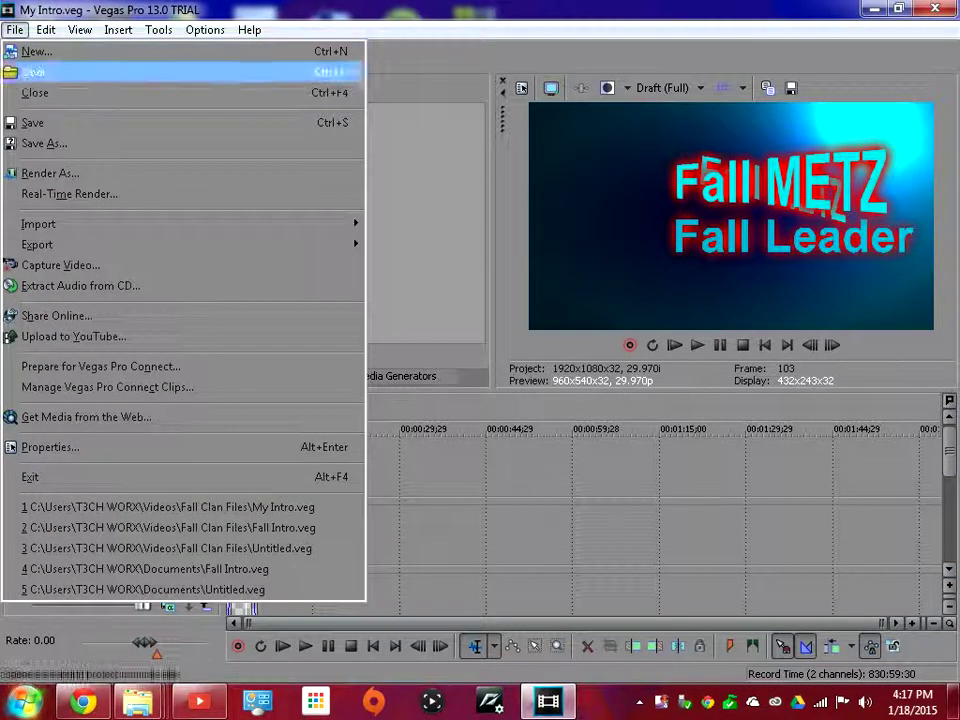
{"action": "mouse_move", "coordinate": [44, 143]}
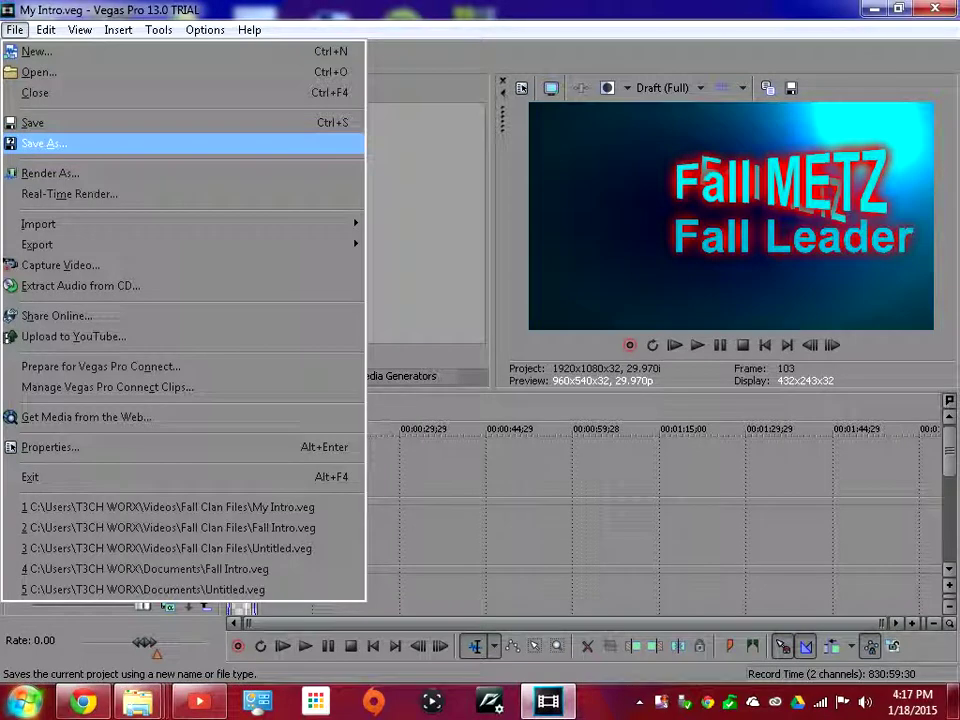
In Render As, browse the QuickTime 7 templates and mark 56 Kbps Video as favourite.
{"action": "key", "text": "Down"}
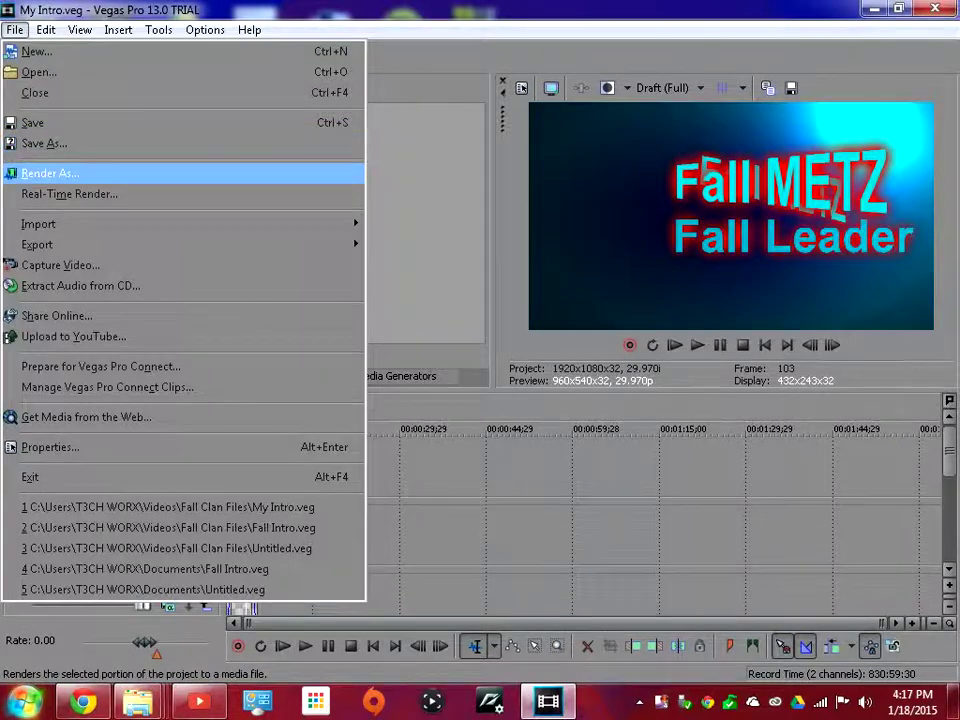
{"action": "key", "text": "Escape"}
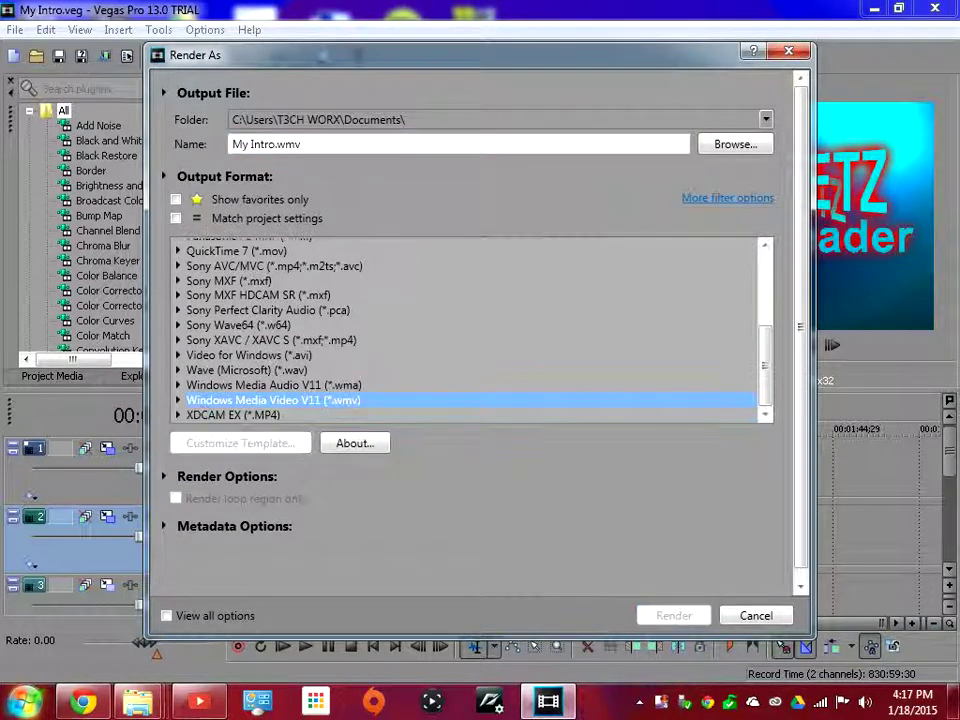
{"action": "scroll", "coordinate": [470, 330], "scroll_direction": "up", "scroll_amount": 2}
{"action": "scroll", "coordinate": [470, 330], "scroll_direction": "up", "scroll_amount": 2}
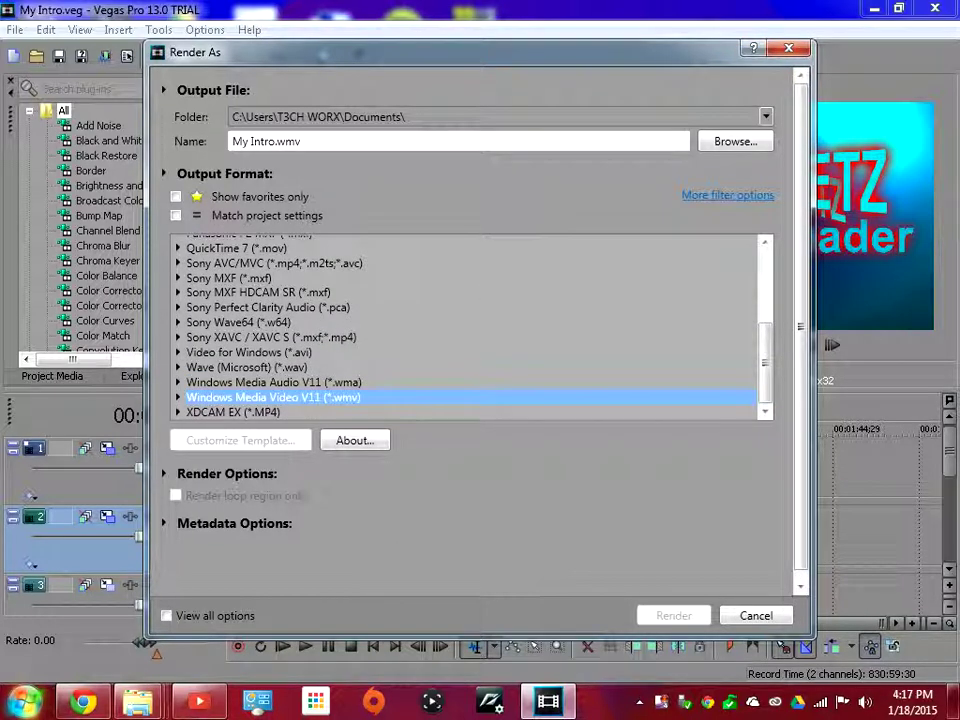
{"action": "scroll", "coordinate": [470, 325], "scroll_direction": "up", "scroll_amount": 3}
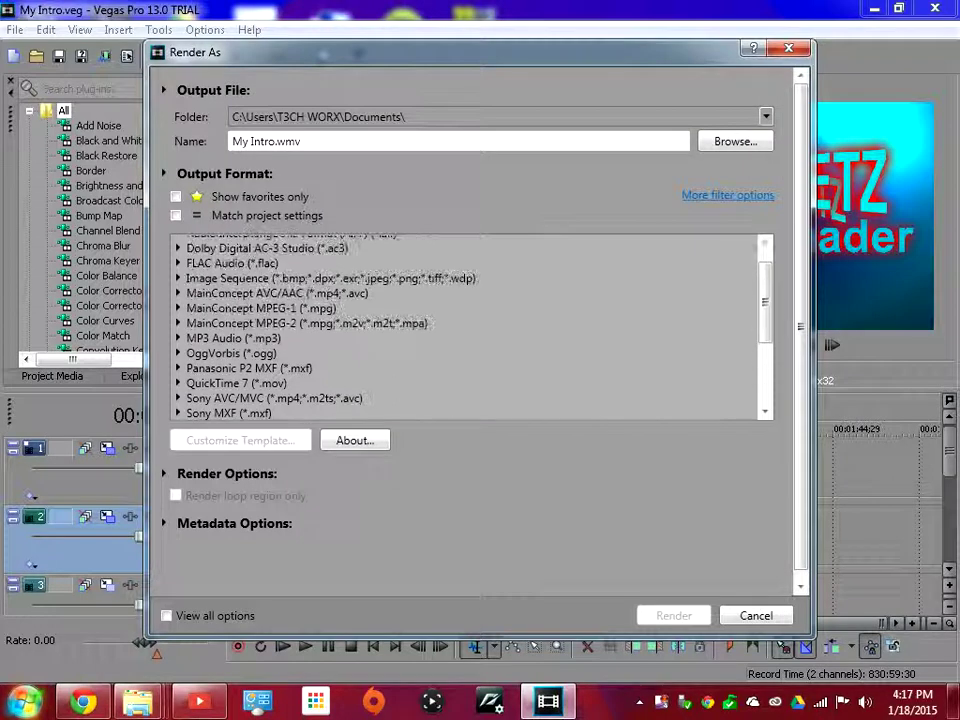
{"action": "scroll", "coordinate": [470, 325], "scroll_direction": "up", "scroll_amount": 1}
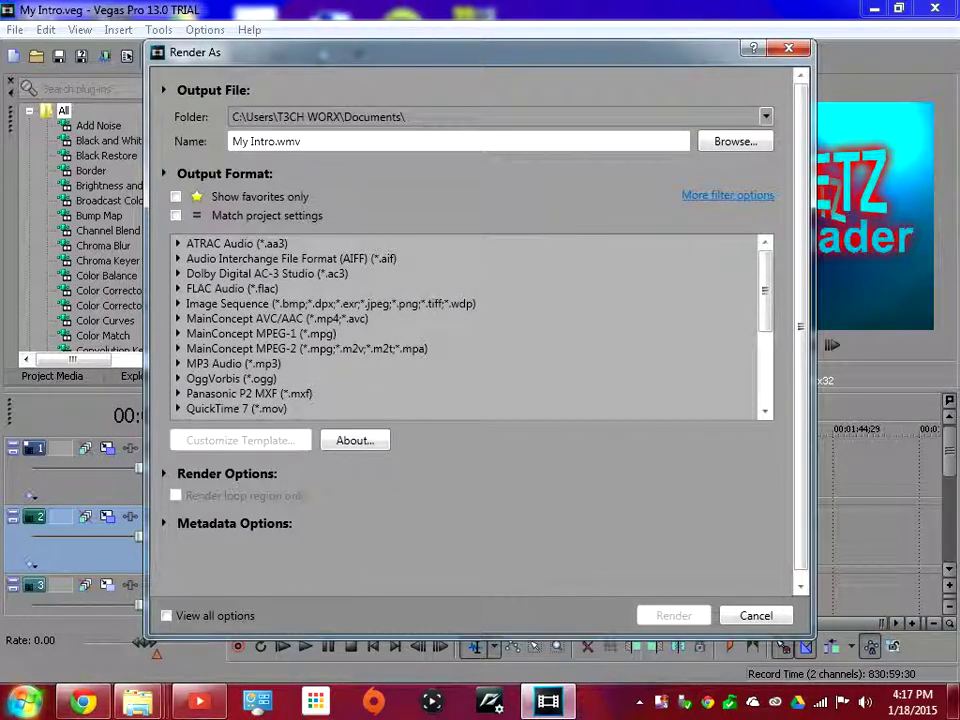
{"action": "scroll", "coordinate": [470, 325], "scroll_direction": "down", "scroll_amount": 1}
{"action": "left_click", "coordinate": [236, 363]}
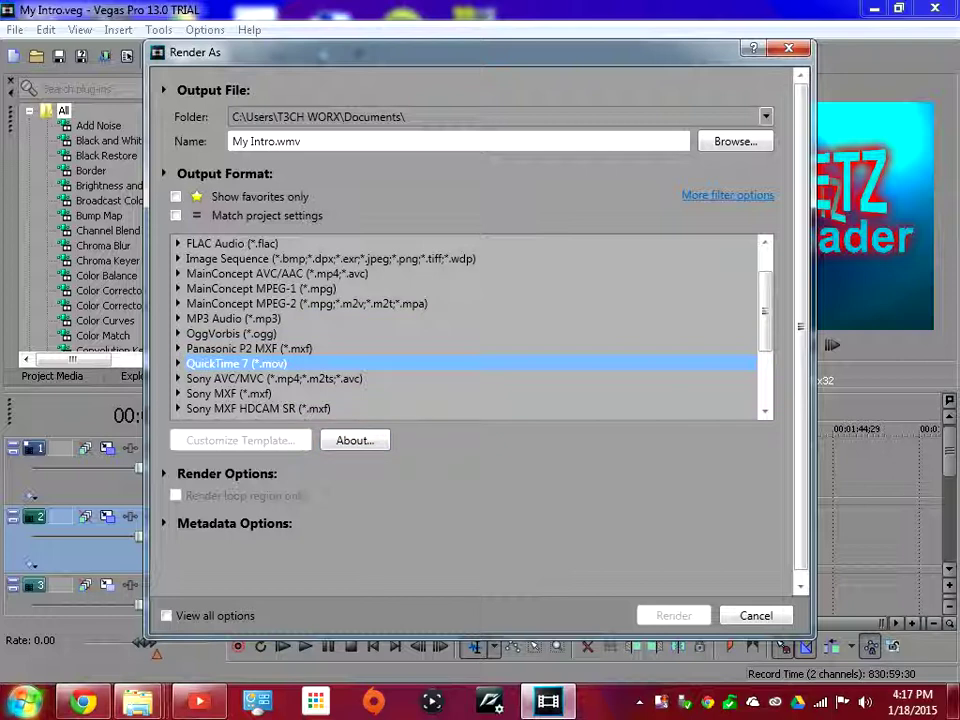
{"action": "key", "text": "Right"}
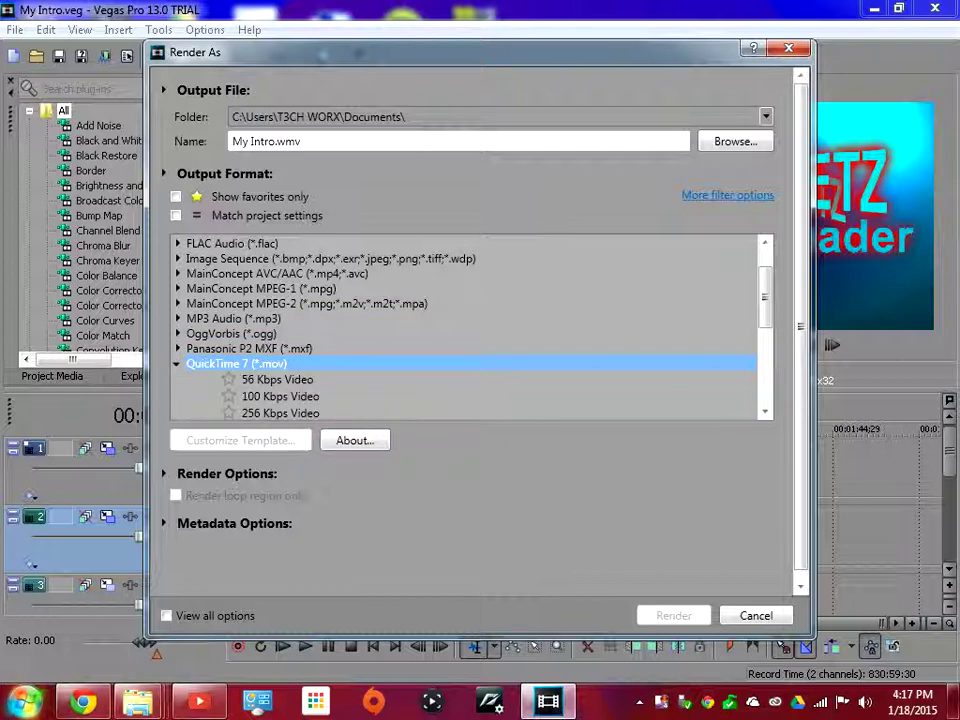
{"action": "left_click", "coordinate": [229, 379]}
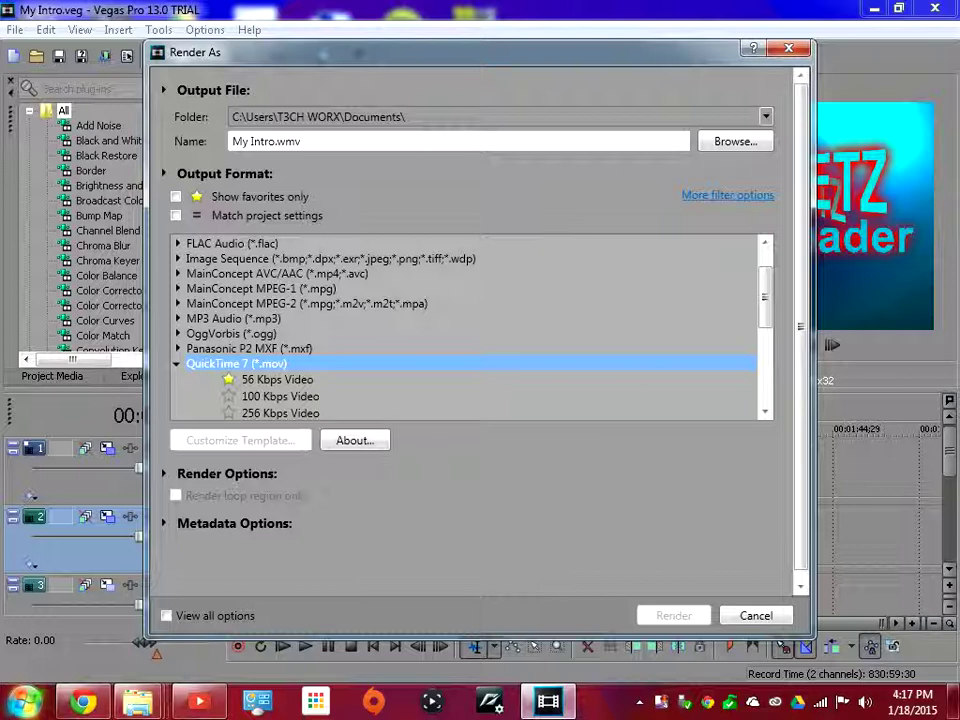
{"action": "key", "text": "Left"}
Choose Windows Media Video V11 with the 512 Kbps Video template and start rendering.
{"action": "scroll", "coordinate": [465, 327], "scroll_direction": "down", "scroll_amount": 1}
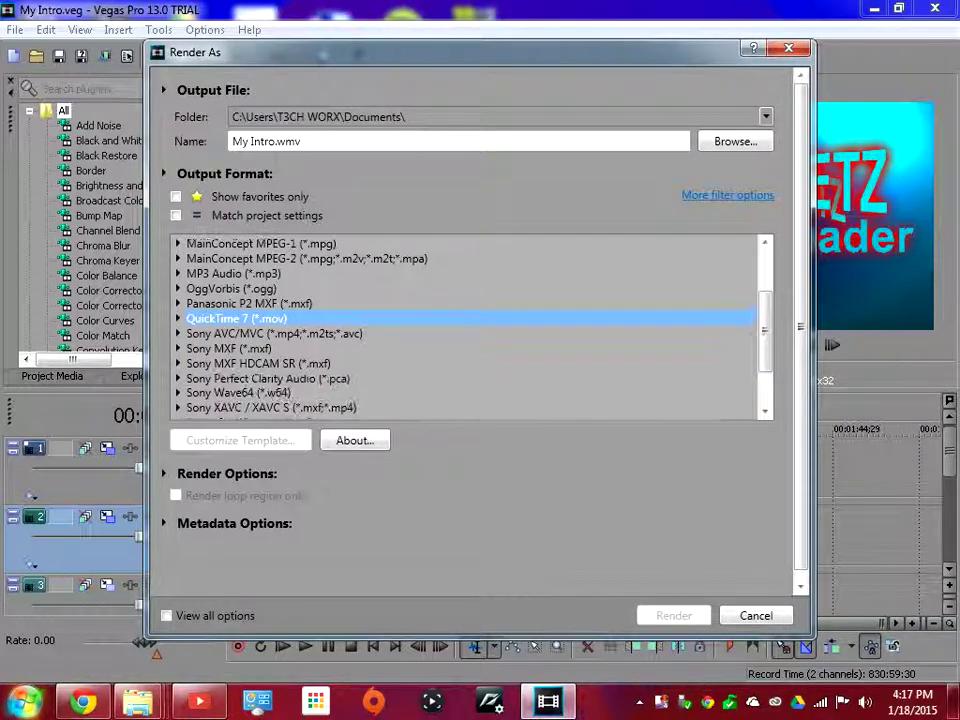
{"action": "scroll", "coordinate": [465, 327], "scroll_direction": "down", "scroll_amount": 1}
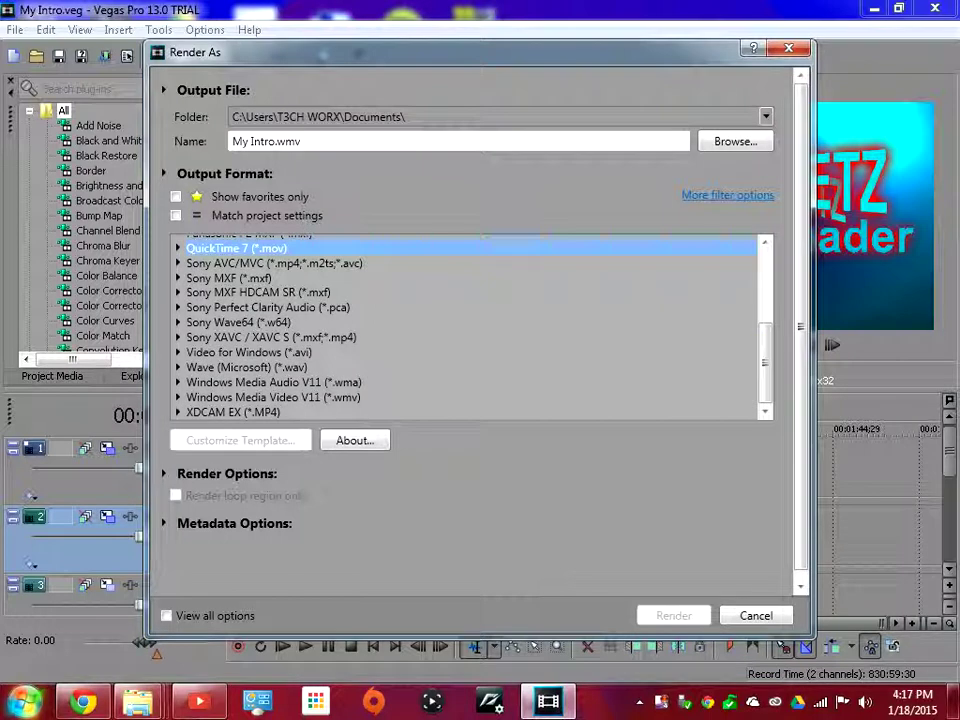
{"action": "left_click", "coordinate": [272, 397]}
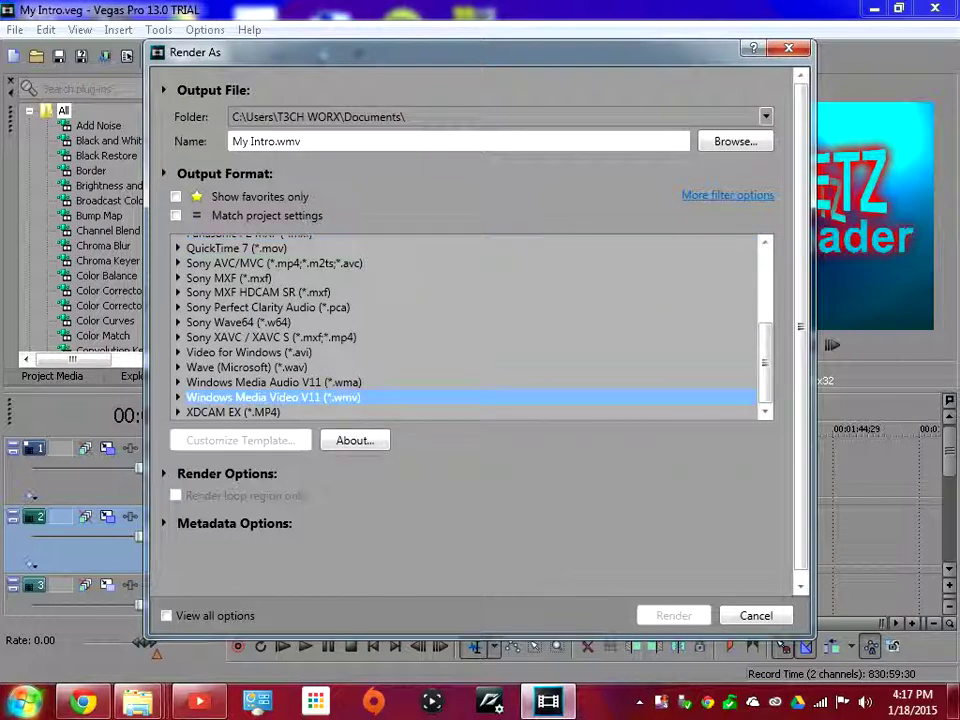
{"action": "key", "text": "Right"}
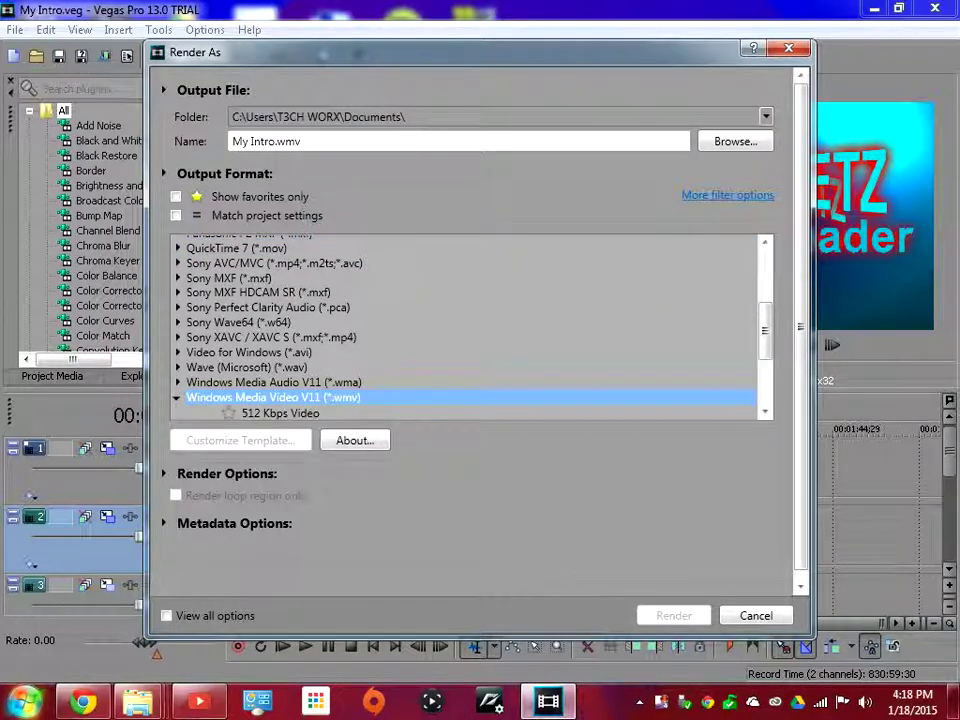
{"action": "scroll", "coordinate": [228, 370], "scroll_direction": "down", "scroll_amount": 1}
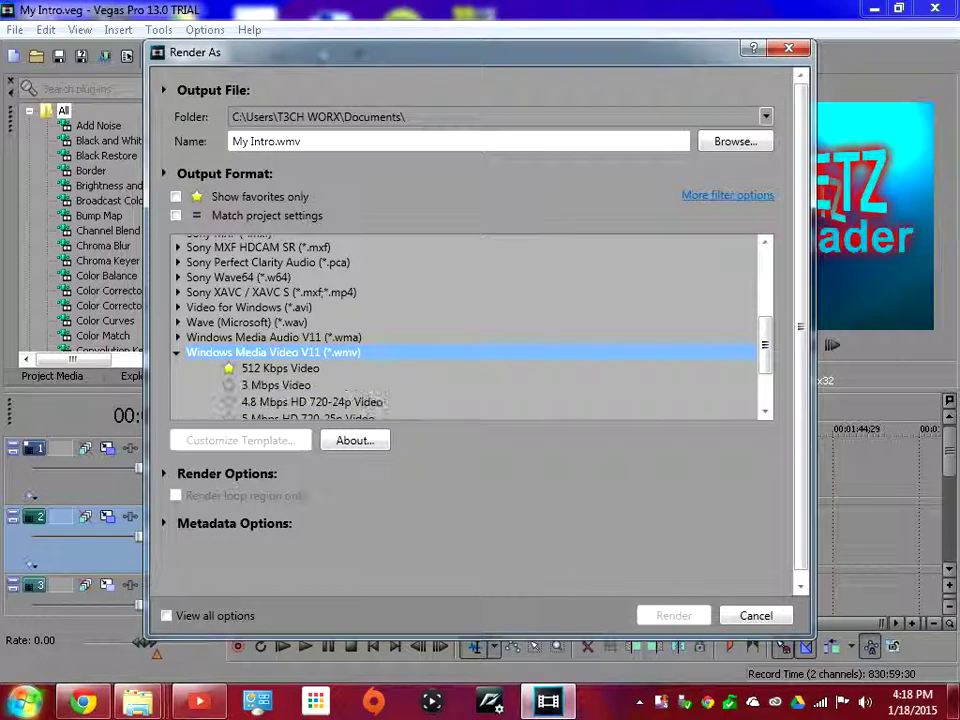
{"action": "left_click", "coordinate": [275, 368]}
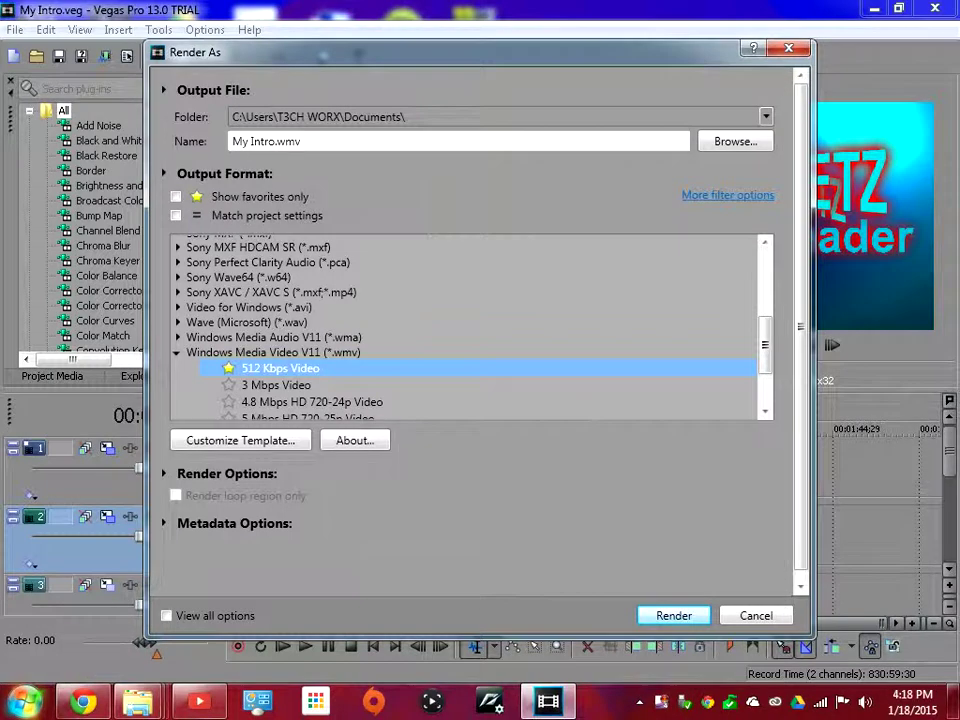
{"action": "key", "text": "Return"}
{"action": "key", "text": "Return"}
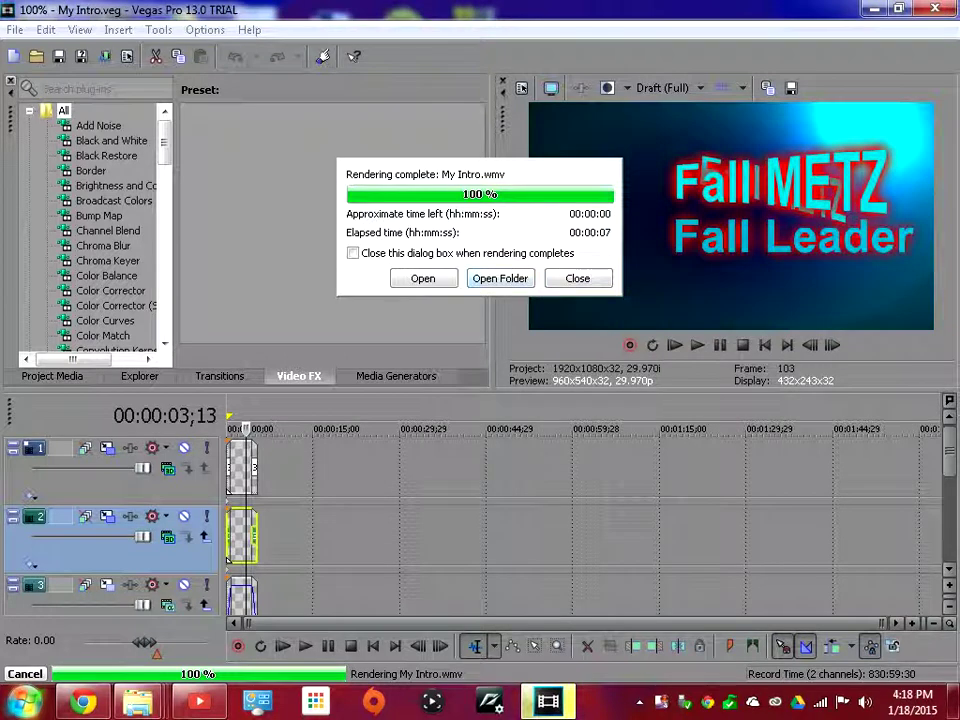
Open the Documents folder holding the freshly rendered My Intro.wmv.
{"action": "left_click", "coordinate": [500, 278]}
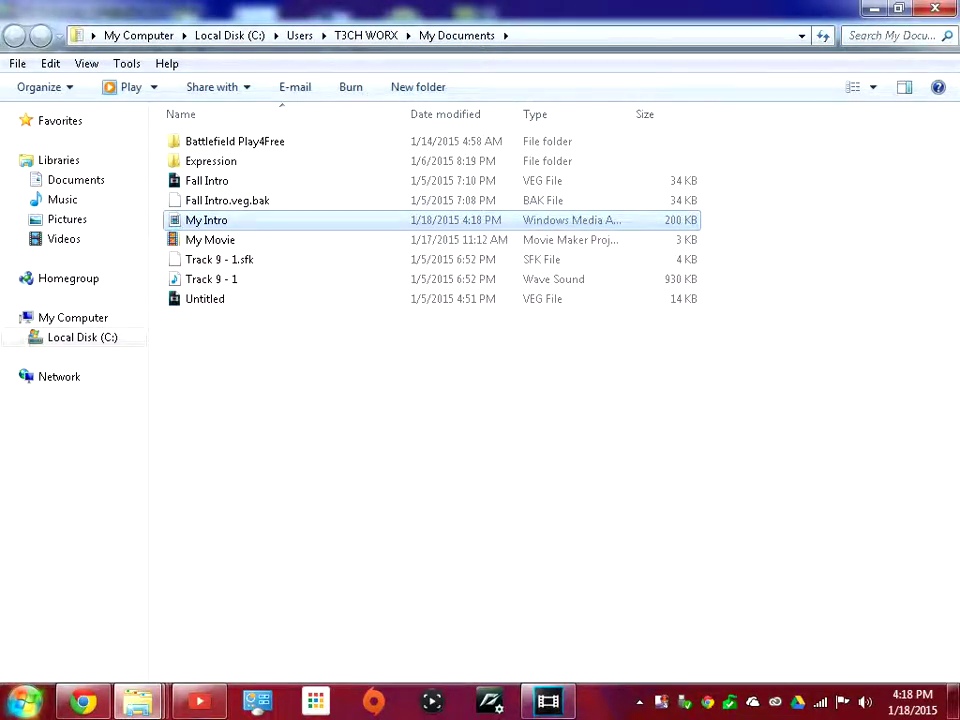
Copy the rendered My Intro.wmv from Documents and paste it into Fall Clan Files.
{"action": "right_click", "coordinate": [315, 224]}
{"action": "left_click", "coordinate": [361, 440]}
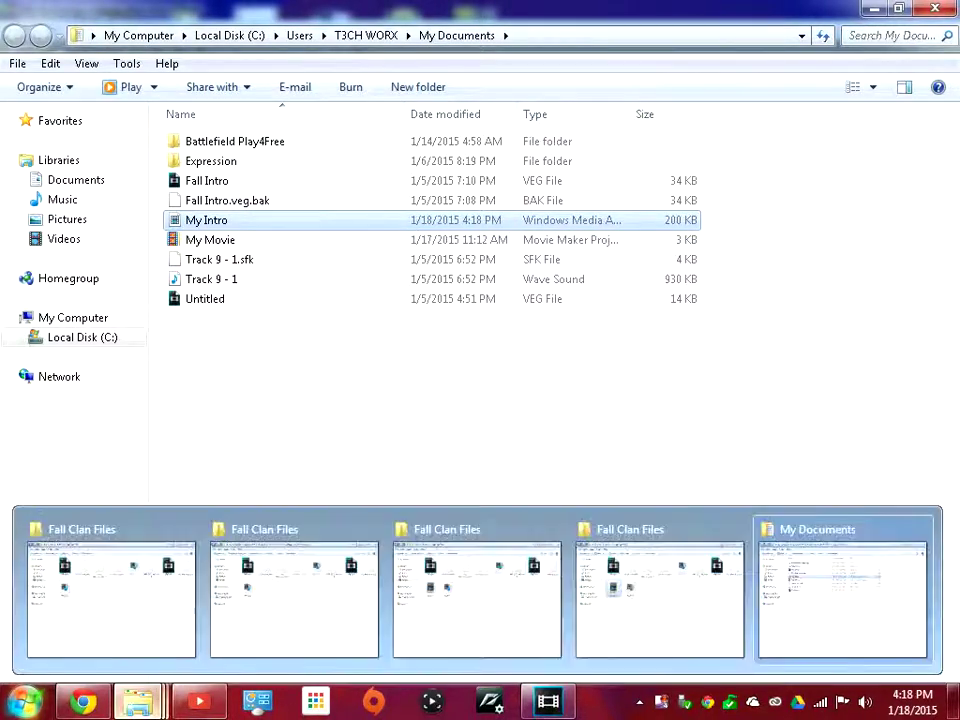
{"action": "mouse_move", "coordinate": [139, 701]}
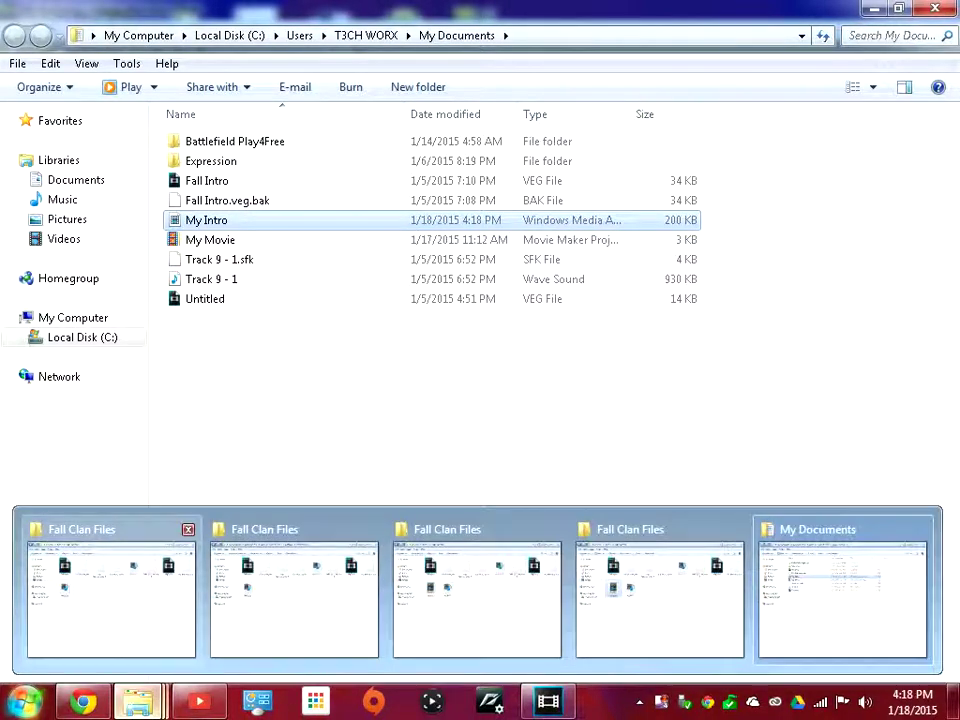
{"action": "left_click", "coordinate": [111, 598]}
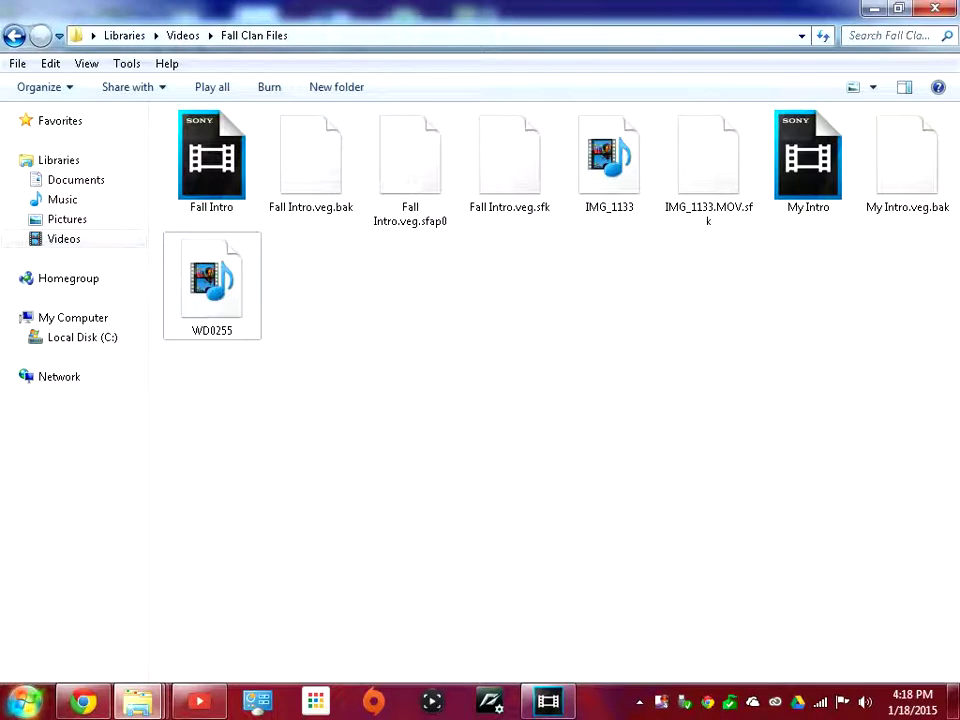
{"action": "right_click", "coordinate": [322, 280]}
{"action": "left_click", "coordinate": [367, 410]}
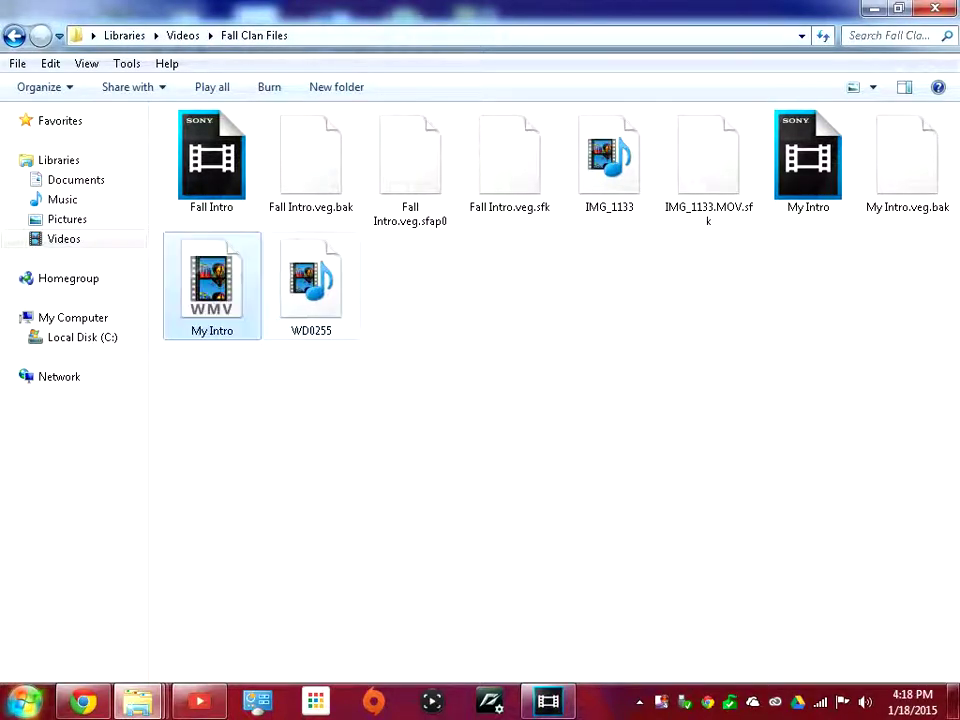
Play My Intro.wmv in a maximized player to check it, then pause it.
{"action": "key", "text": "Return"}
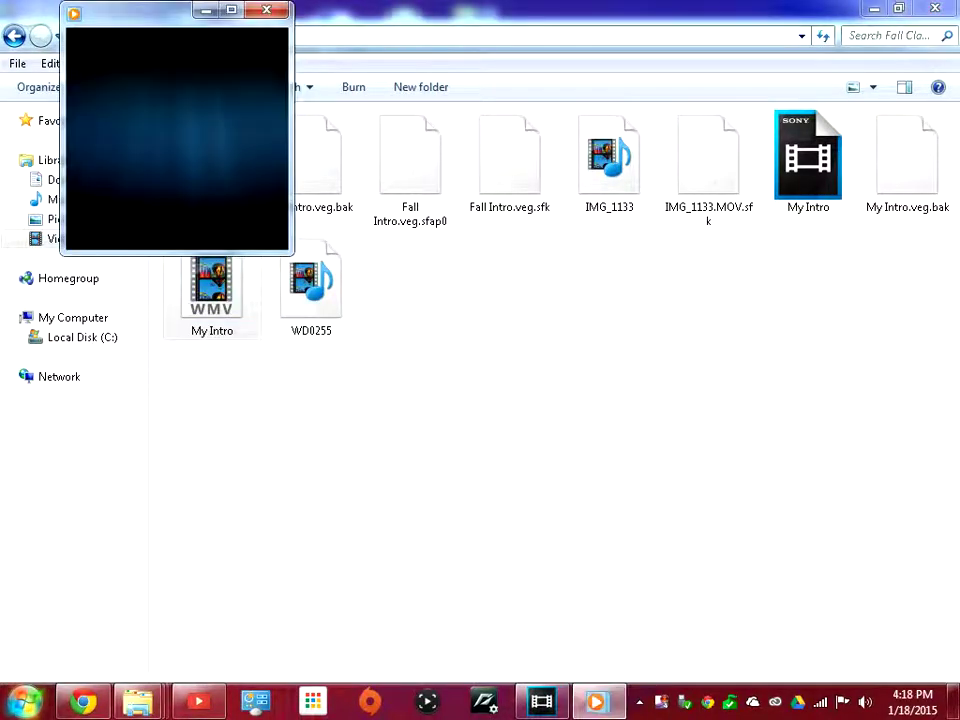
{"action": "double_click", "coordinate": [234, 9]}
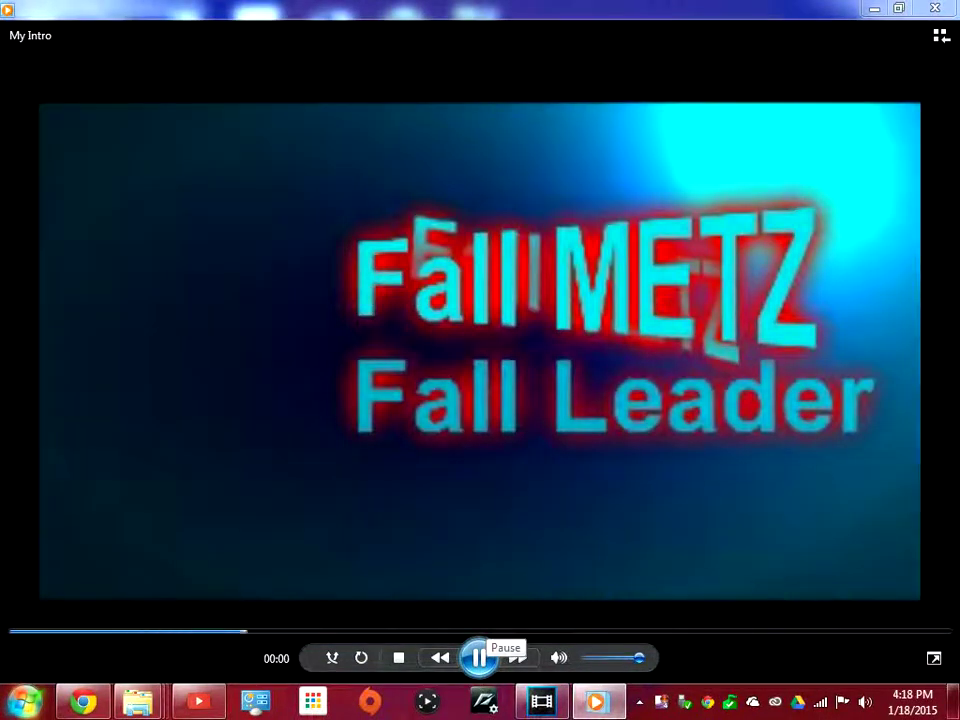
{"action": "left_click", "coordinate": [479, 657]}
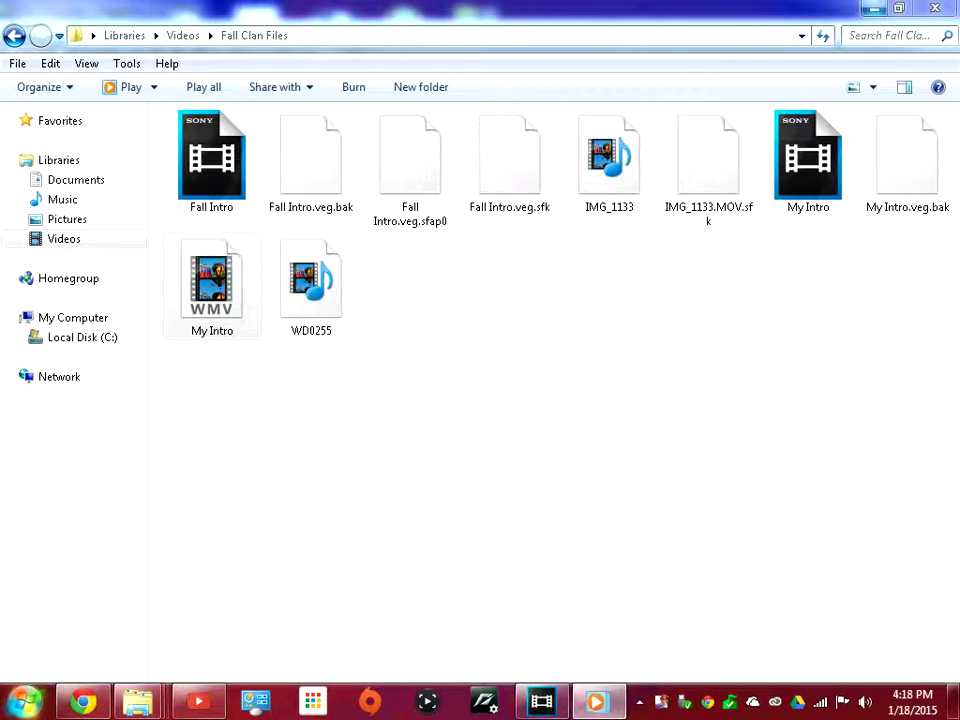
{"action": "right_click", "coordinate": [541, 701]}
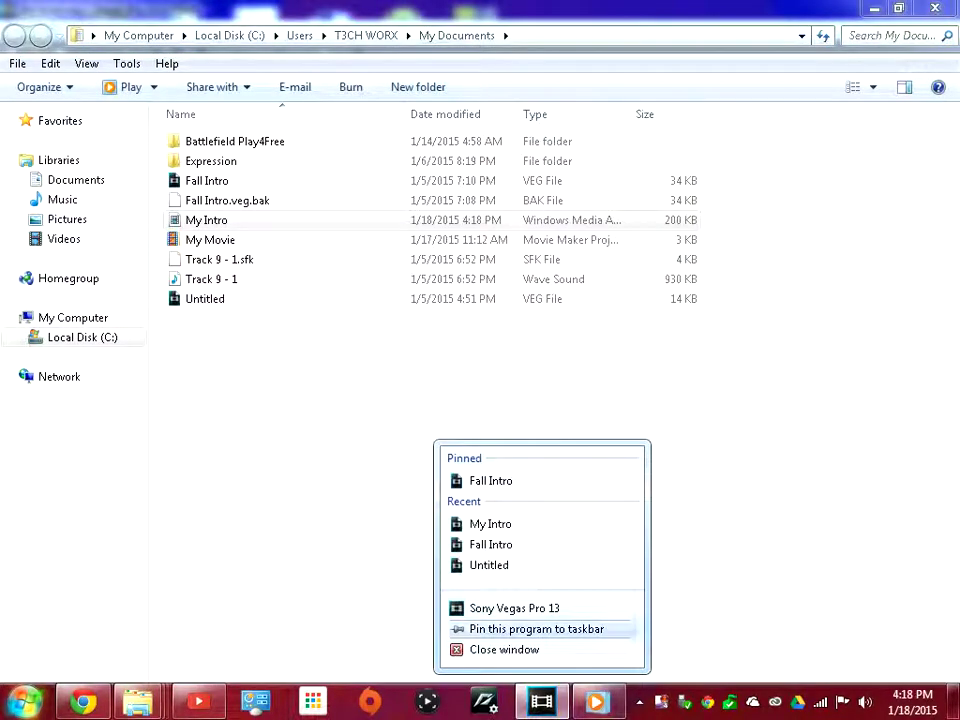
Back in Vegas, shorten the fade-outs on the track 2 title clip and track 4 background clip.
{"action": "left_click", "coordinate": [510, 647]}
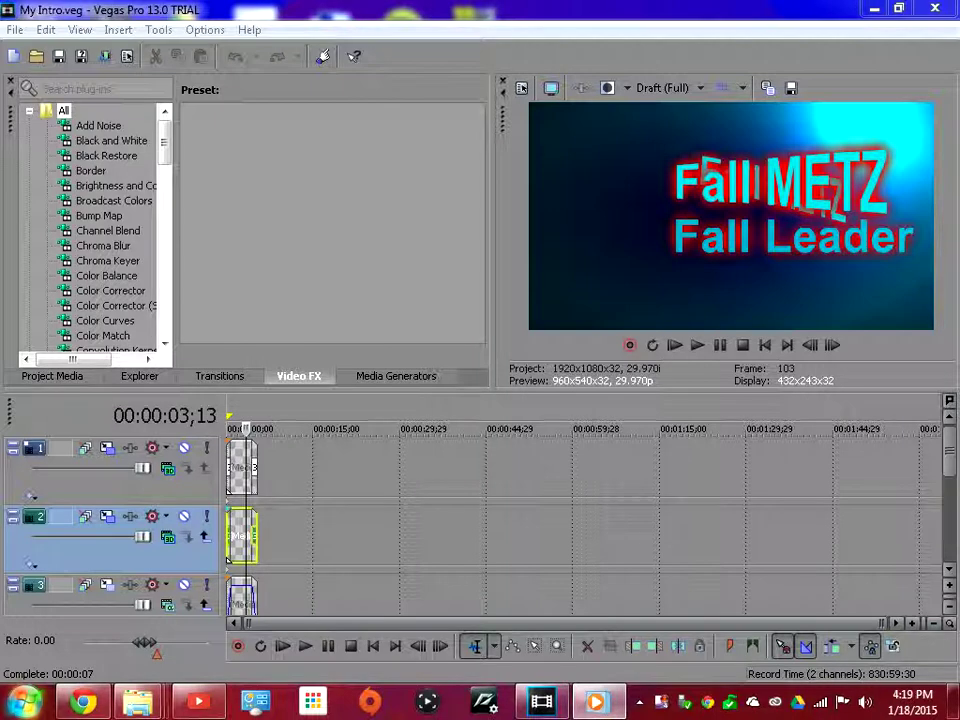
{"action": "left_click_drag", "start_coordinate": [255, 512], "coordinate": [237, 520]}
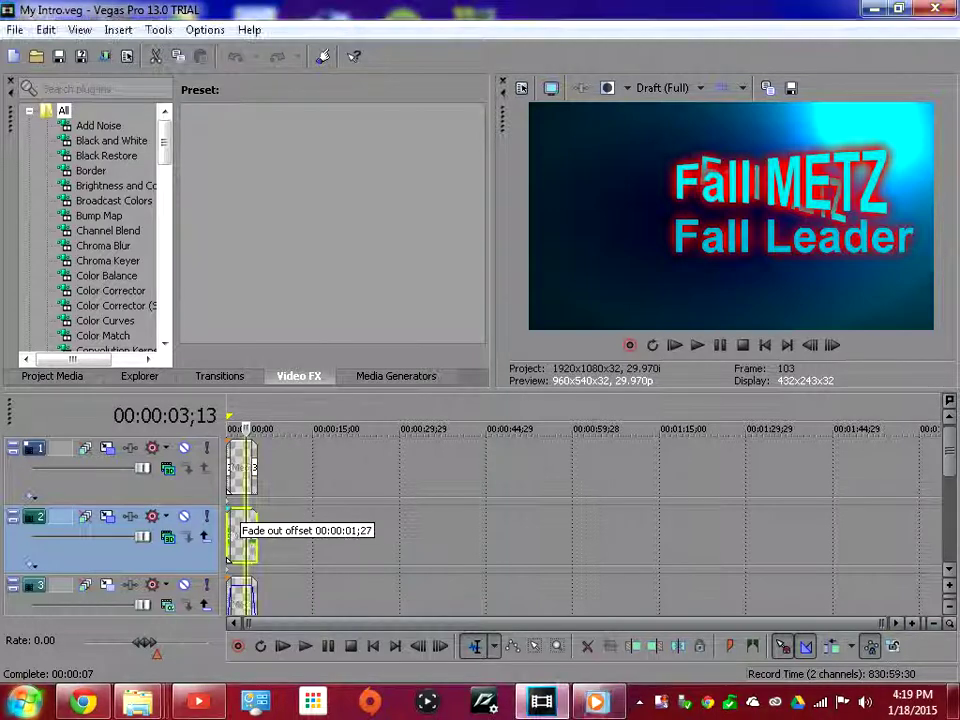
{"action": "left_click_drag", "start_coordinate": [237, 520], "coordinate": [243, 519]}
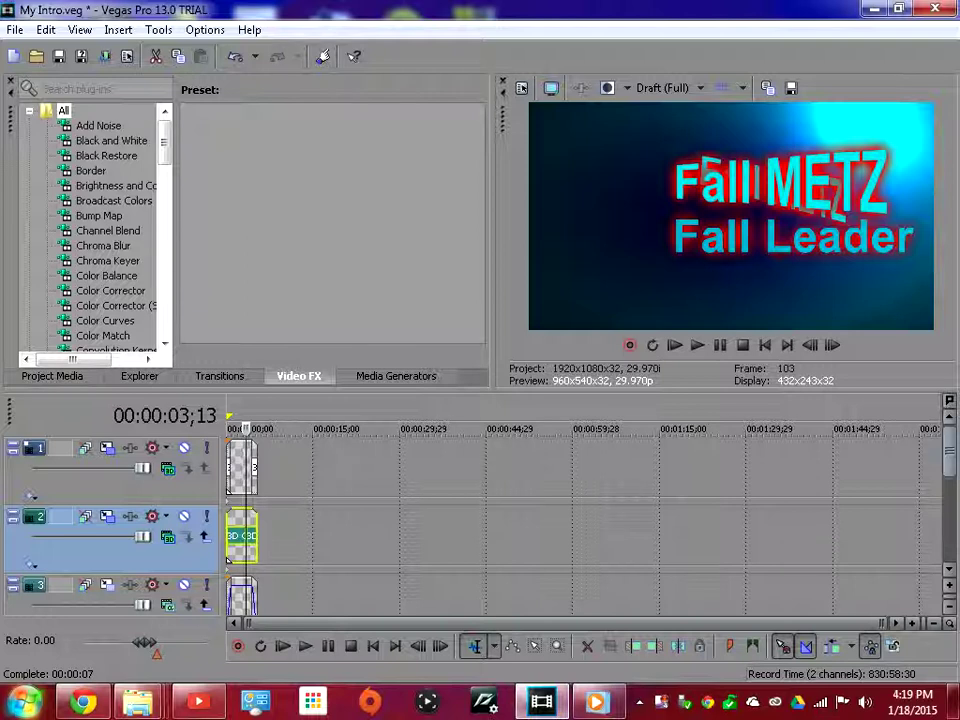
{"action": "scroll", "coordinate": [228, 560], "scroll_direction": "down", "scroll_amount": 1}
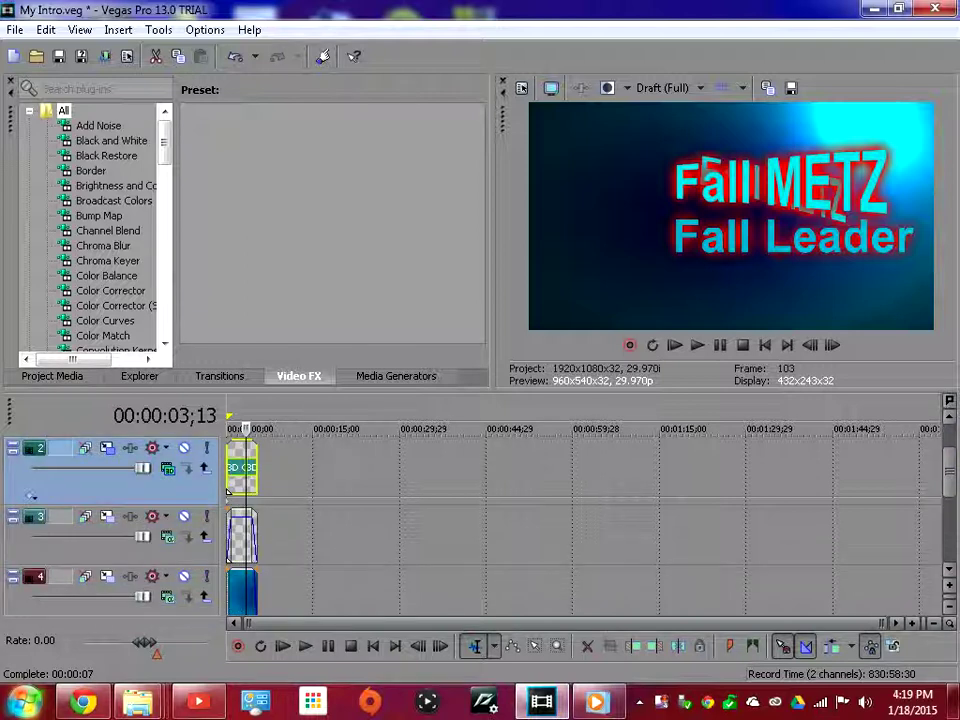
{"action": "mouse_move", "coordinate": [255, 570]}
{"action": "left_mouse_down"}
{"action": "mouse_move", "coordinate": [232, 574]}
{"action": "mouse_move", "coordinate": [247, 575]}
{"action": "left_mouse_up"}
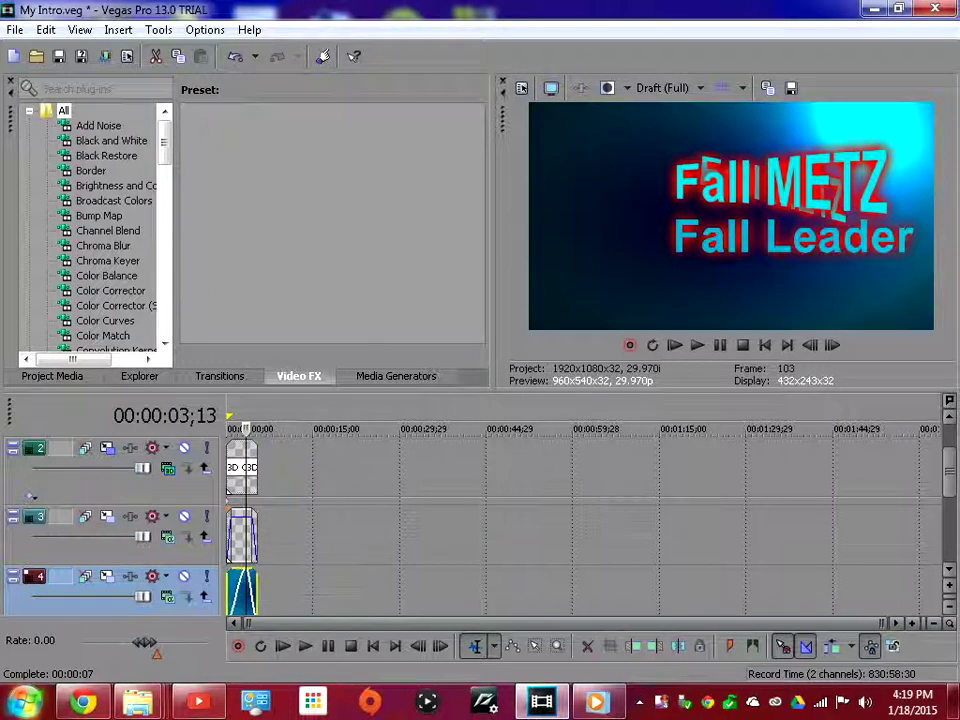
After checking Project Properties, render My Intro.wmv again and open its Documents folder.
{"action": "left_click", "coordinate": [127, 56]}
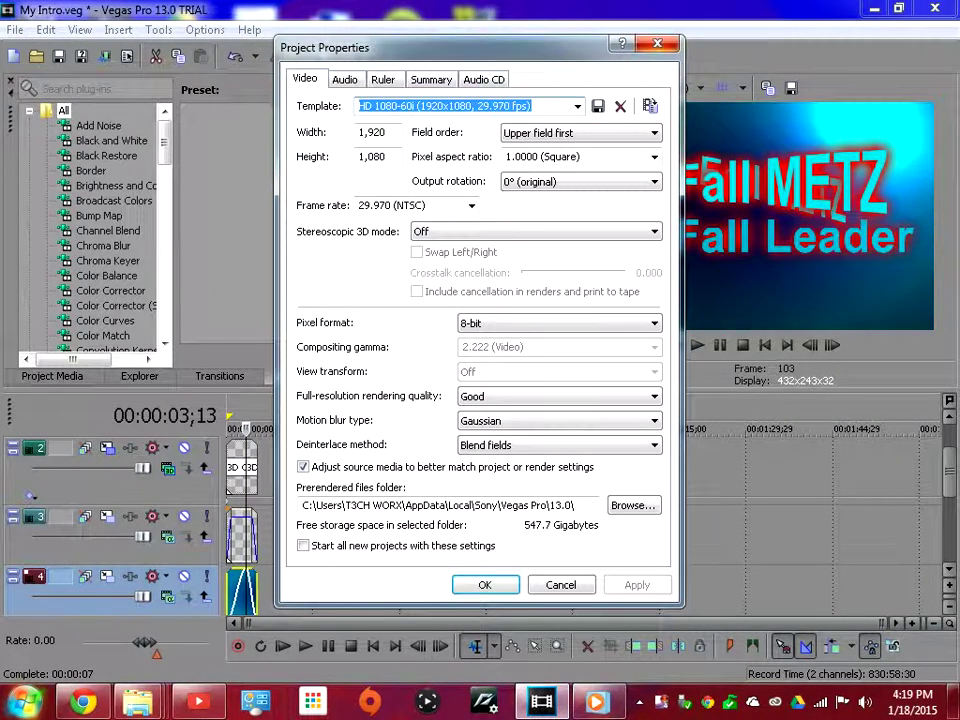
{"action": "key", "text": "Return"}
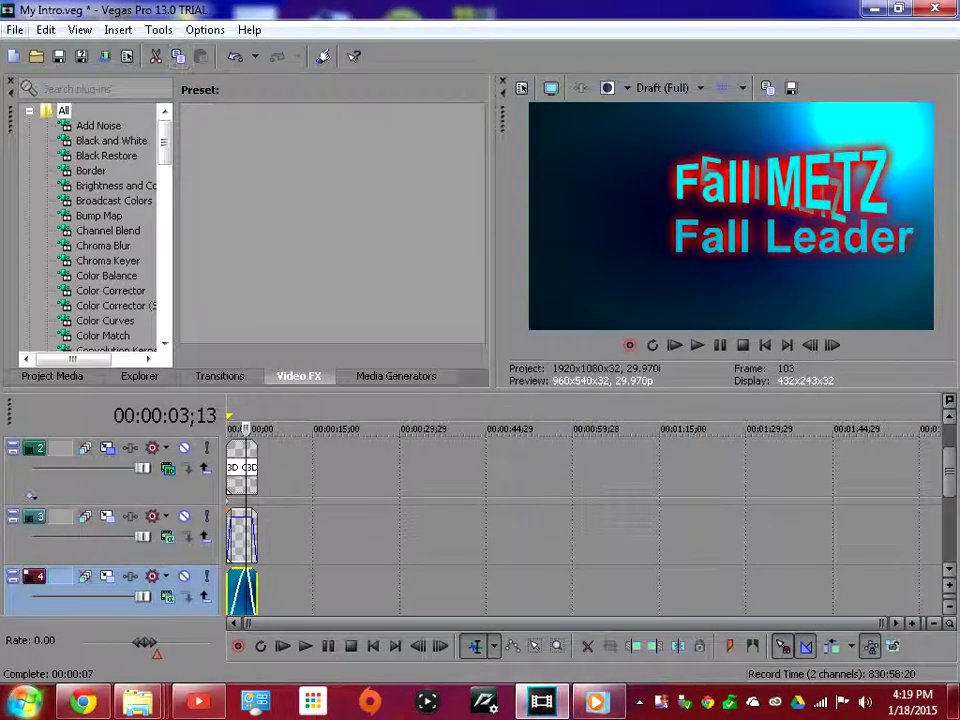
{"action": "left_click", "coordinate": [15, 29]}
{"action": "left_click", "coordinate": [50, 173]}
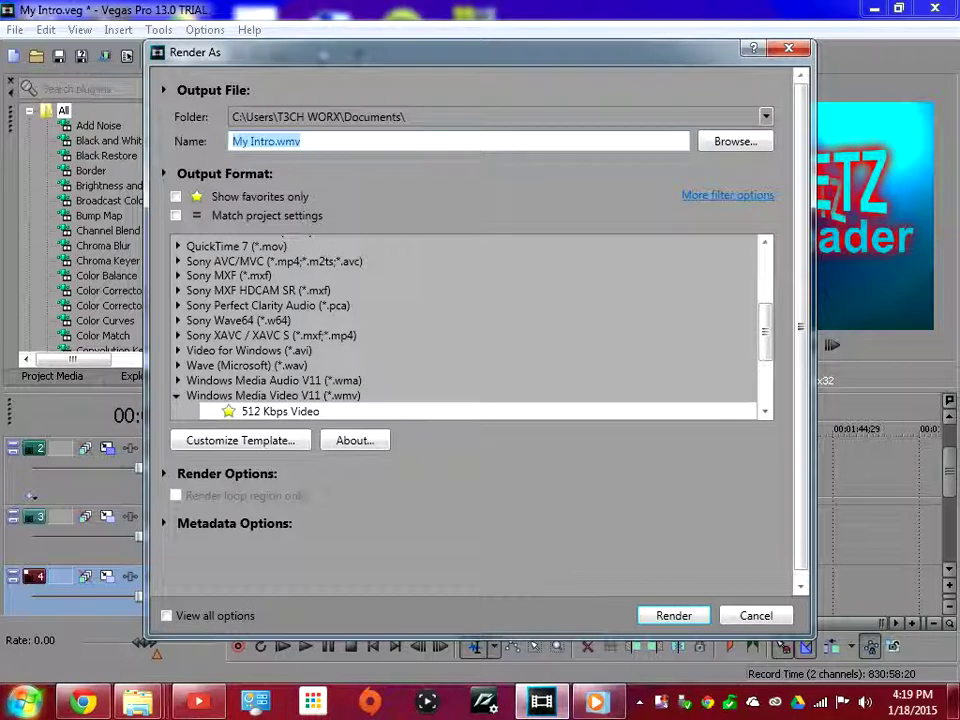
{"action": "key", "text": "Return"}
{"action": "key", "text": "Return"}
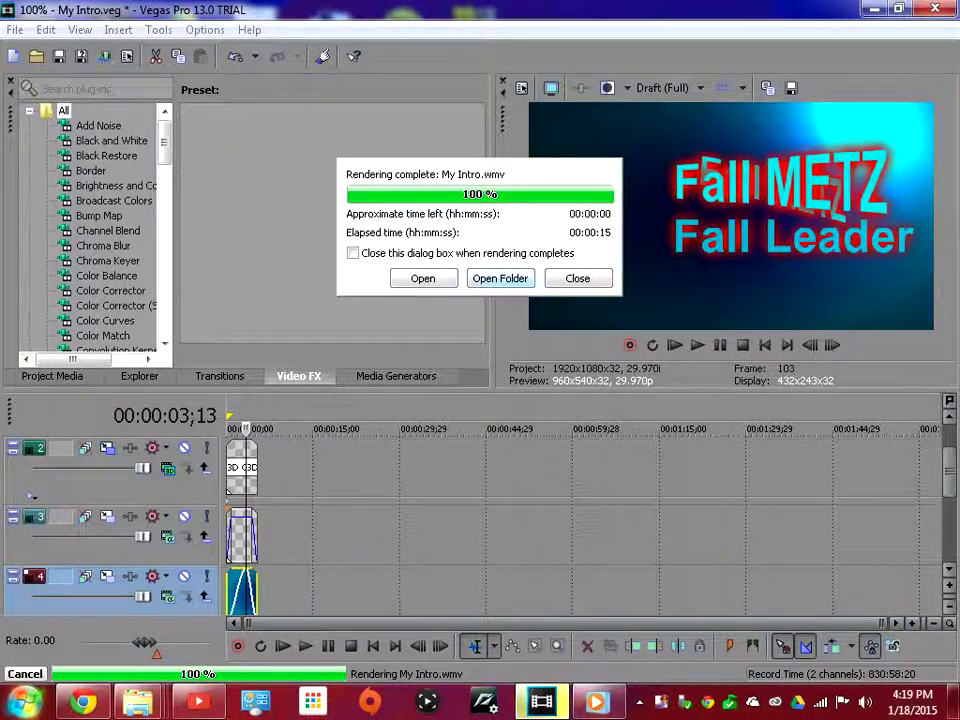
{"action": "key", "text": "Return"}
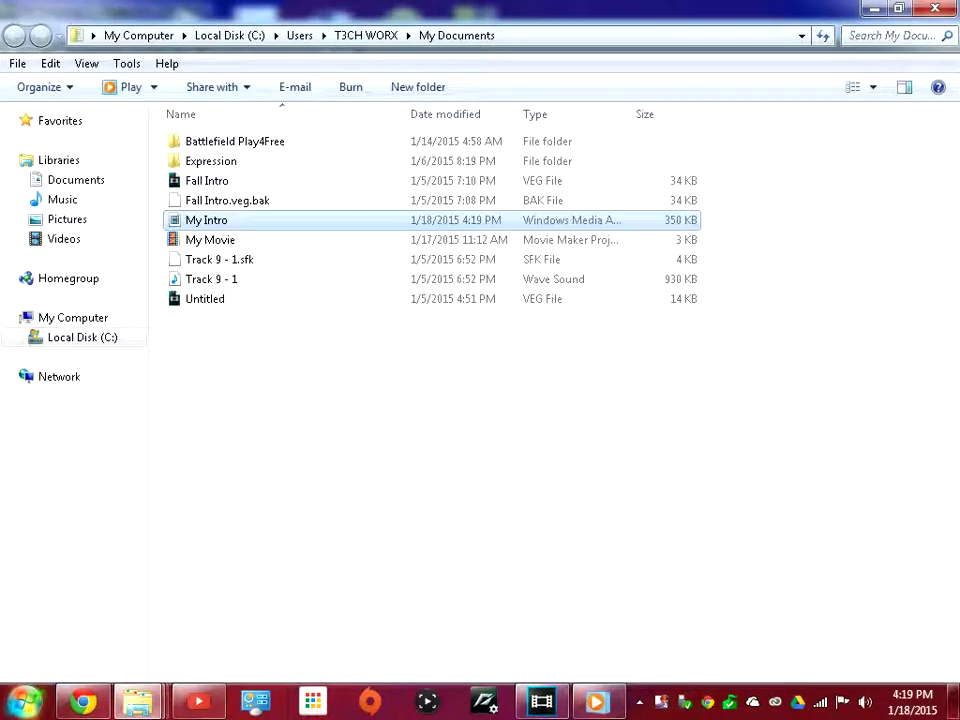
Copy the newly rendered My Intro.wmv from Documents.
{"action": "right_click", "coordinate": [310, 224]}
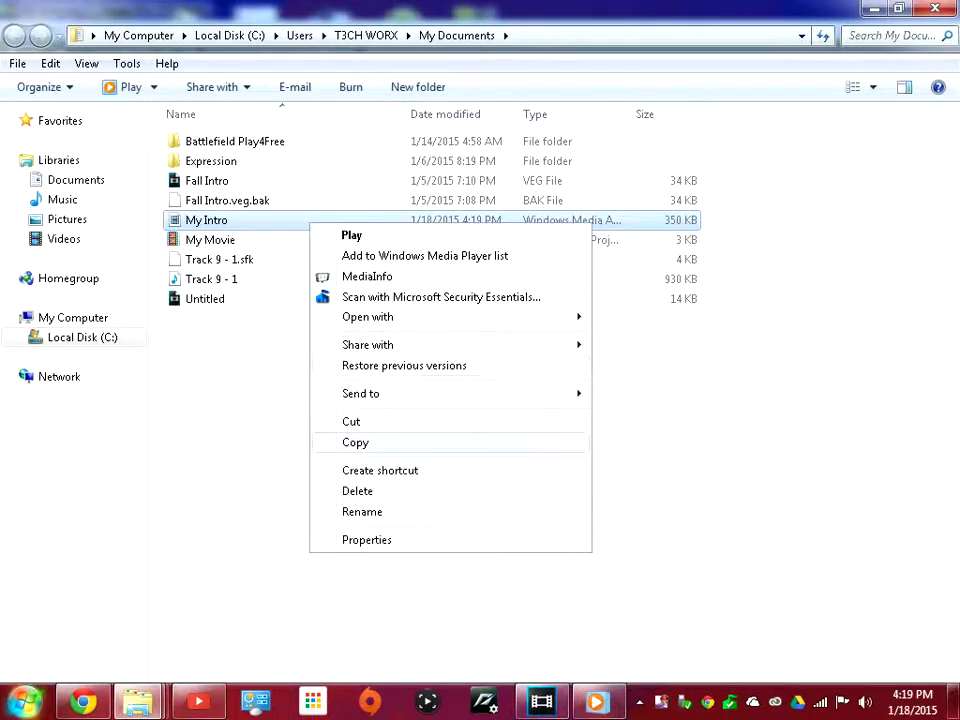
{"action": "key", "text": "Escape"}
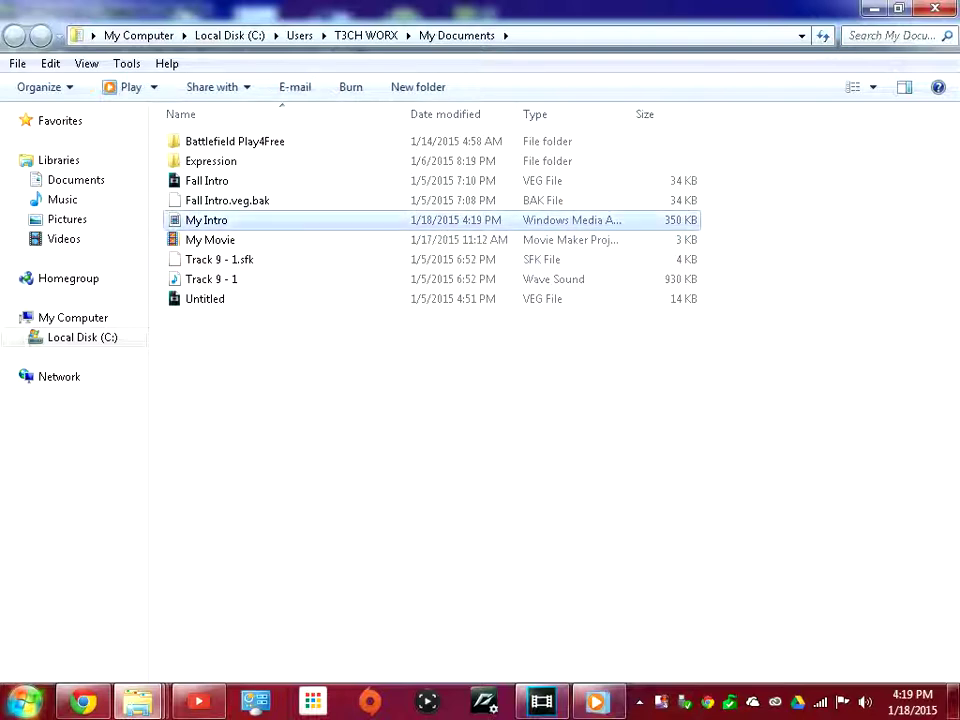
{"action": "right_click", "coordinate": [310, 223]}
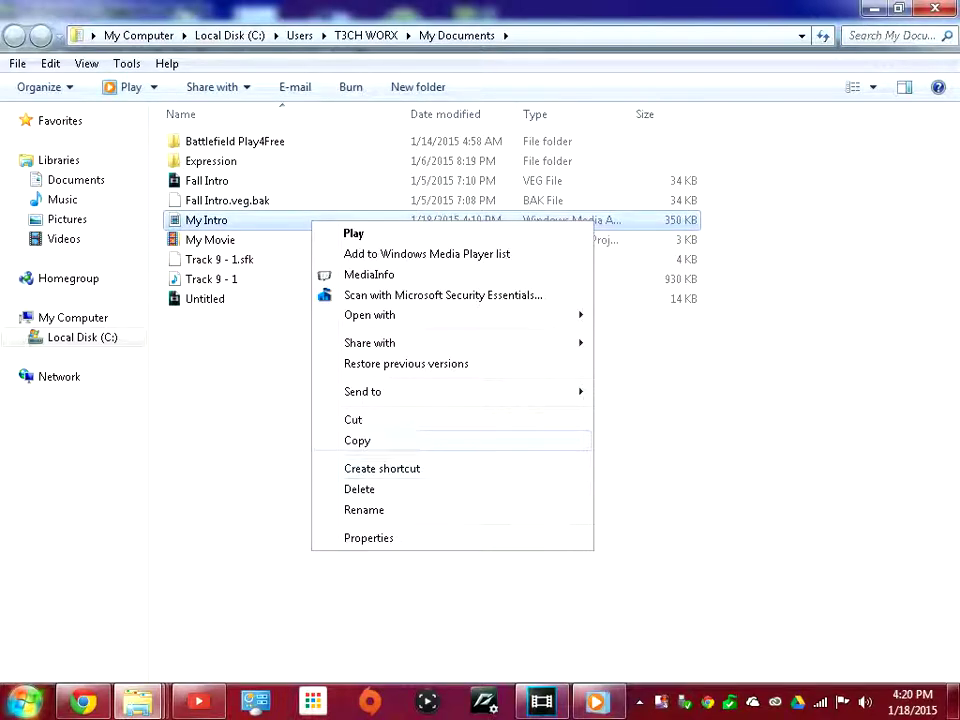
{"action": "key", "text": "Escape"}
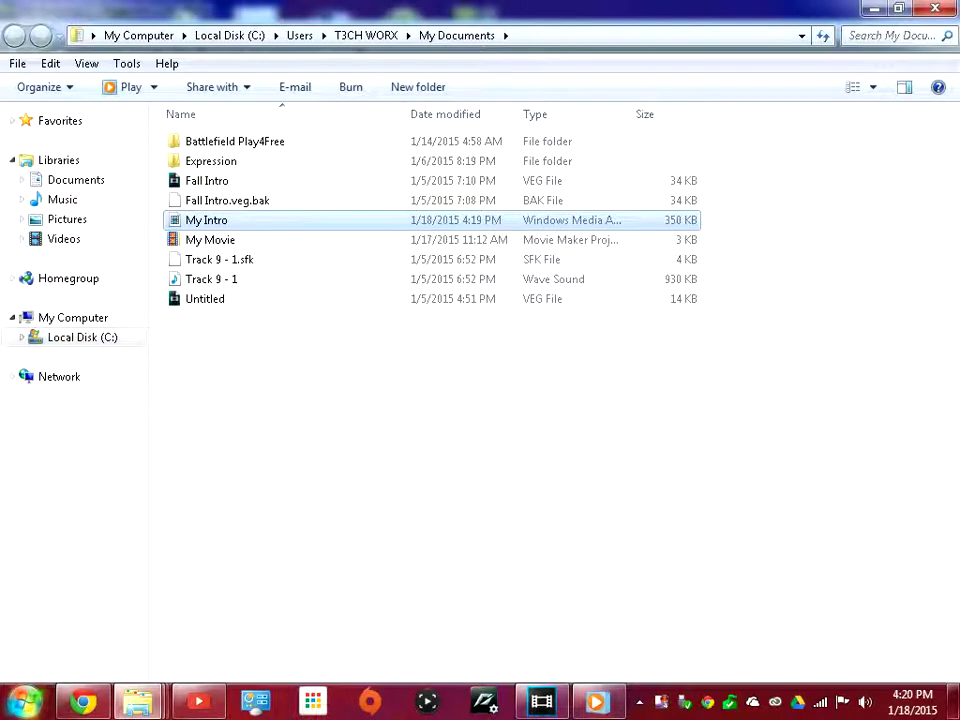
In Videos > Fall Clan Files, delete the old My Intro video and paste the new one.
{"action": "left_click", "coordinate": [63, 239]}
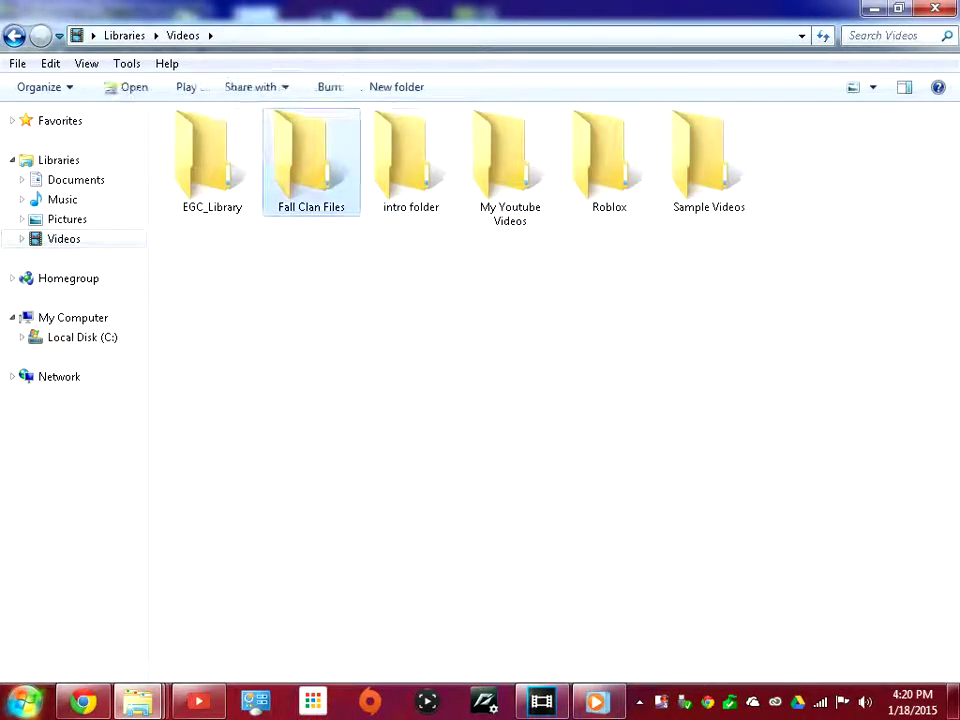
{"action": "double_click", "coordinate": [311, 160]}
{"action": "right_click", "coordinate": [208, 315]}
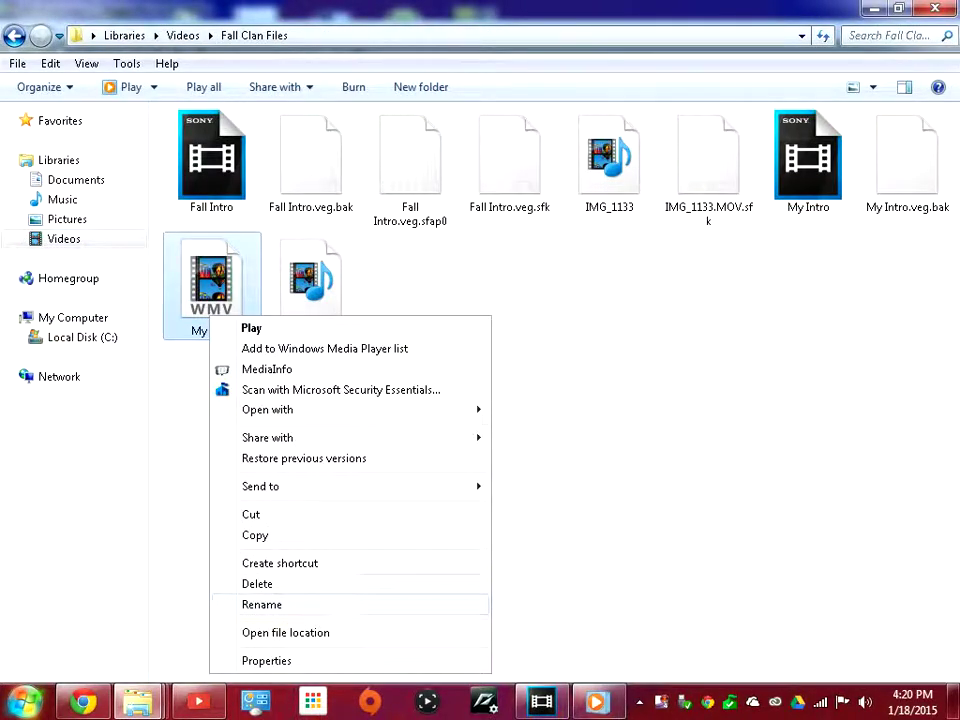
{"action": "left_click", "coordinate": [257, 581]}
{"action": "left_click", "coordinate": [554, 426]}
{"action": "right_click", "coordinate": [371, 311]}
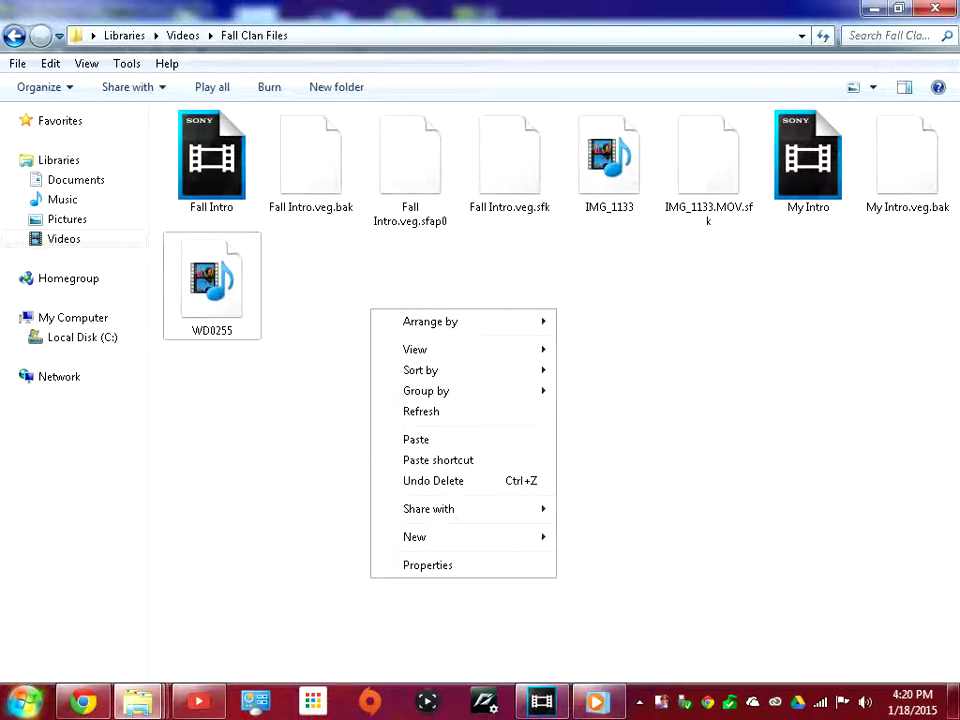
{"action": "left_click", "coordinate": [433, 480]}
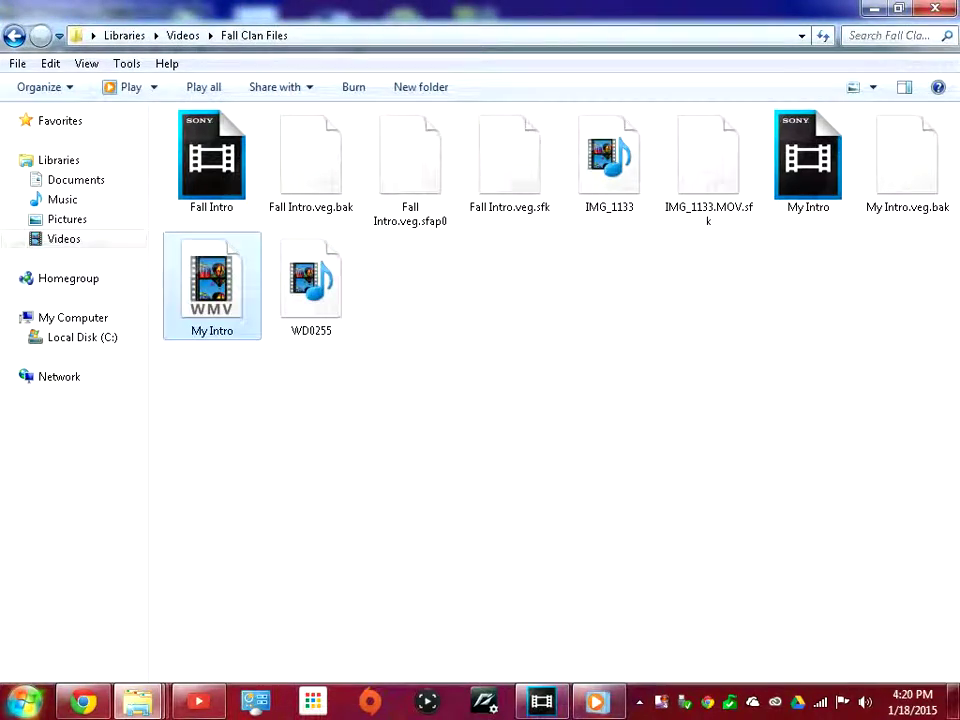
Play the pasted My Intro video, then close the player, Explorer and Vegas to the desktop.
{"action": "key", "text": "Return"}
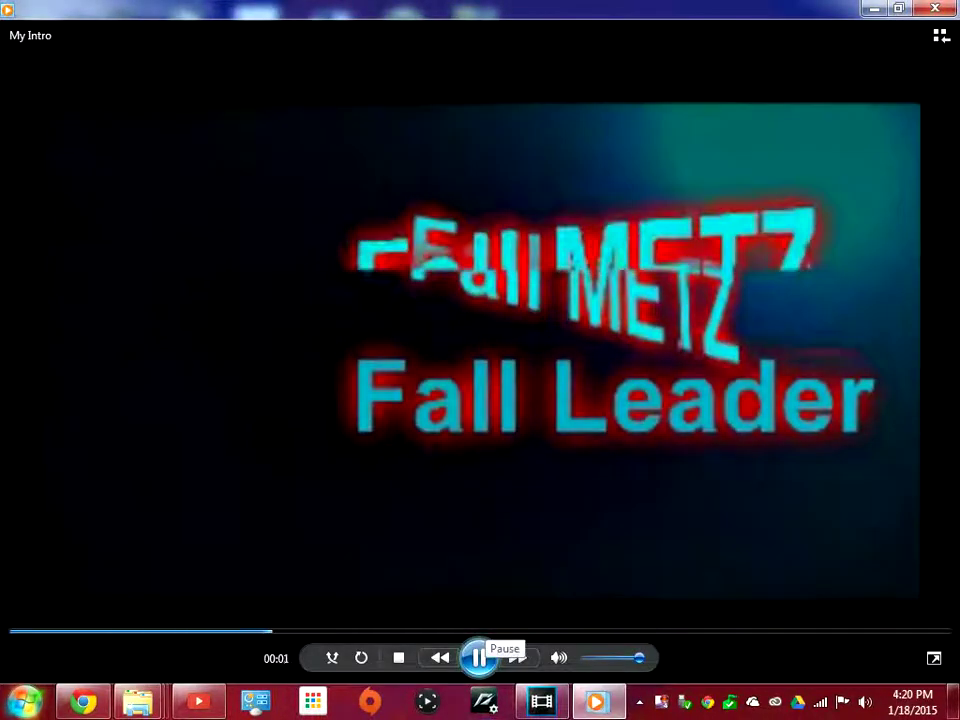
{"action": "left_click", "coordinate": [478, 657]}
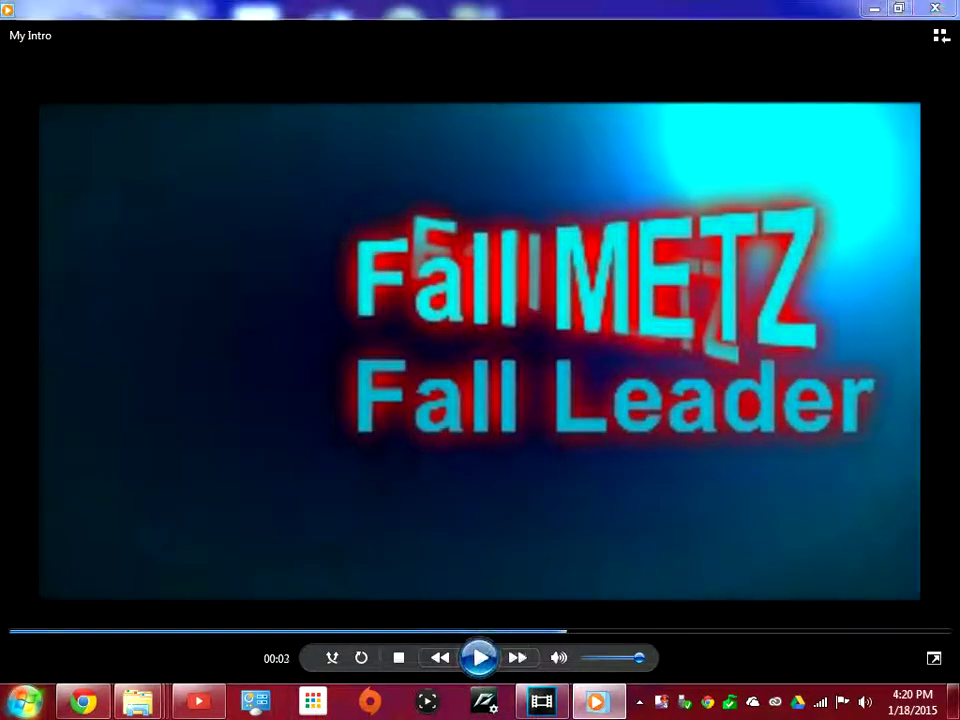
{"action": "key", "text": "alt+F4"}
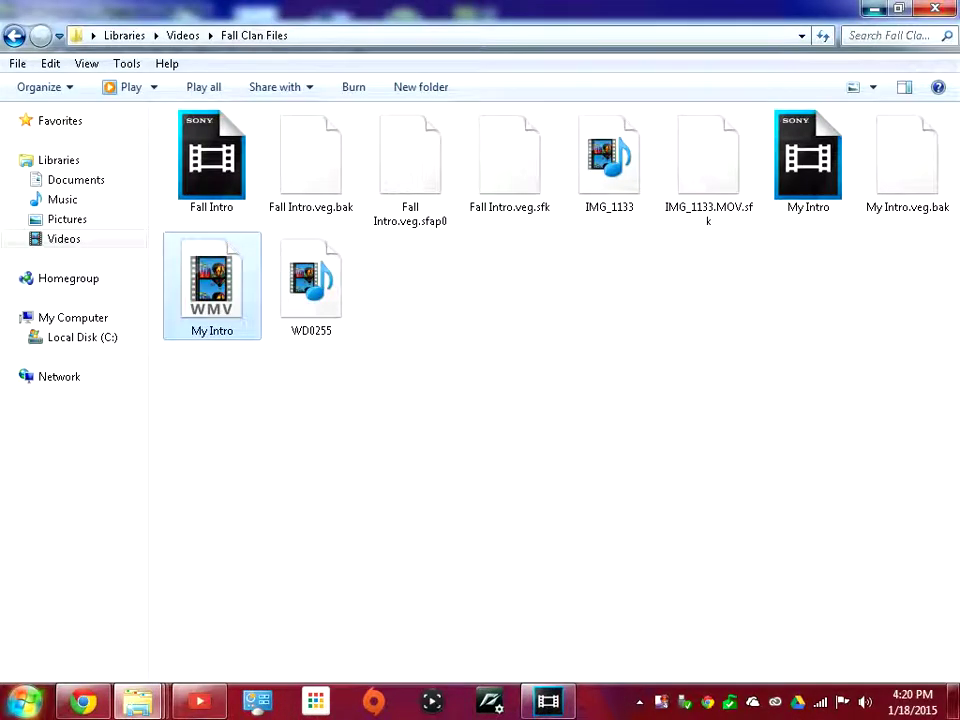
{"action": "key", "text": "alt+F4"}
{"action": "key", "text": "super+d"}
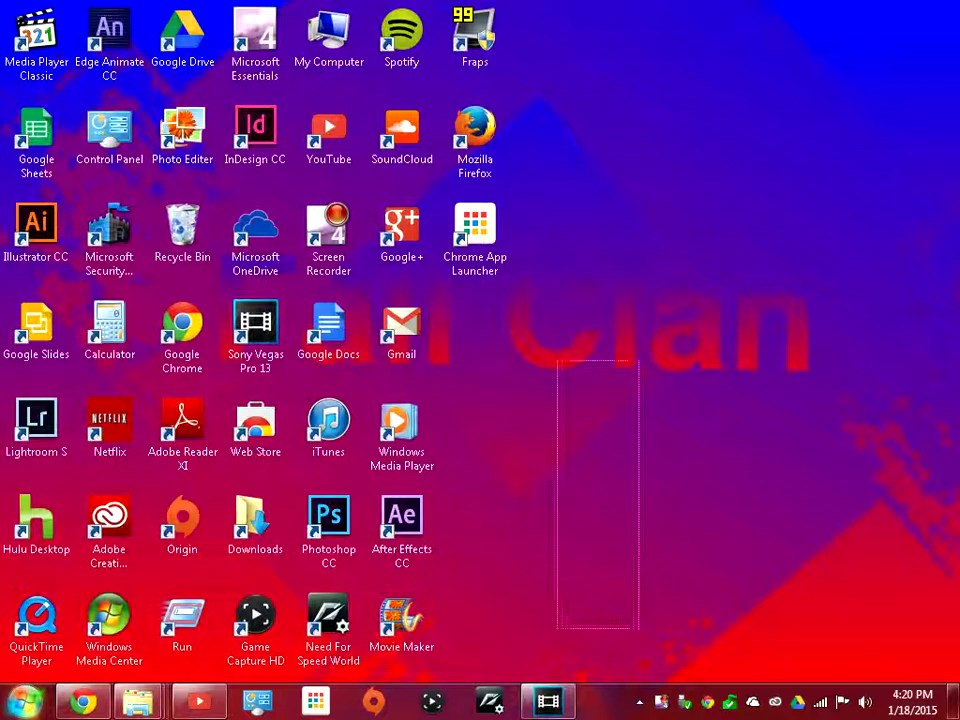